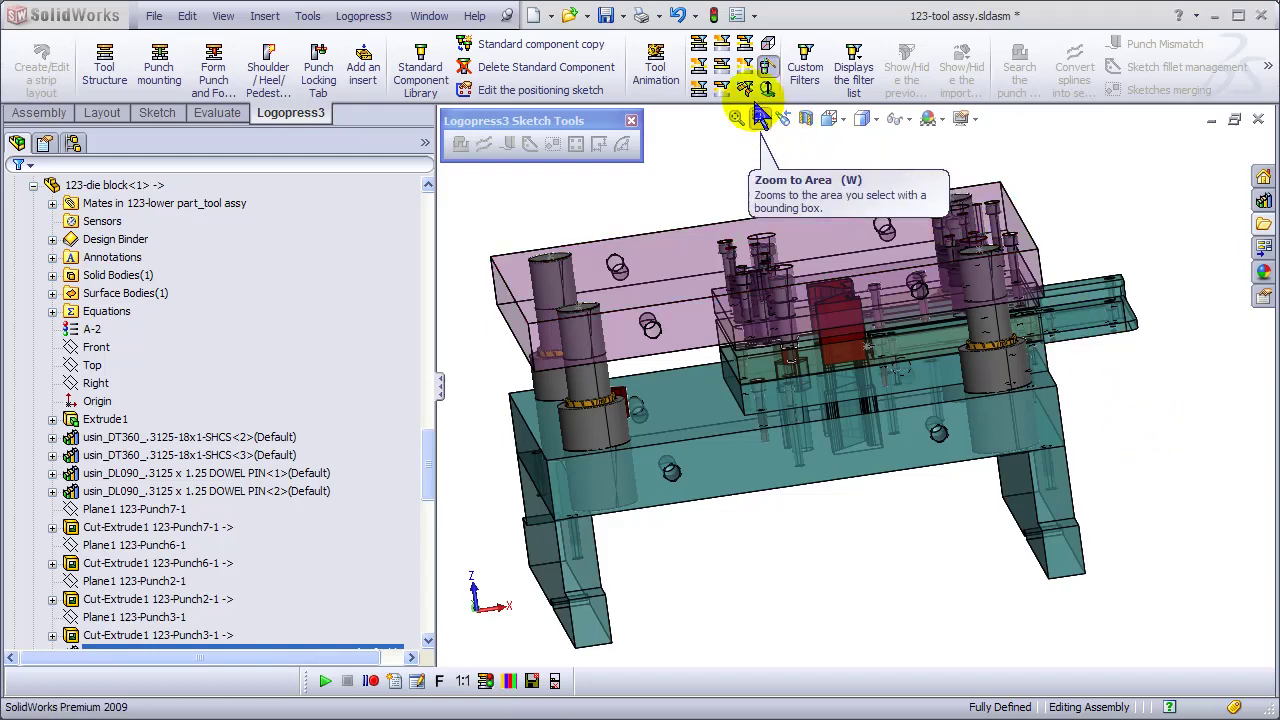
Display the strip layout in the tool assembly and select its two adjoining form punches as the punches to mount.
click(745, 89)
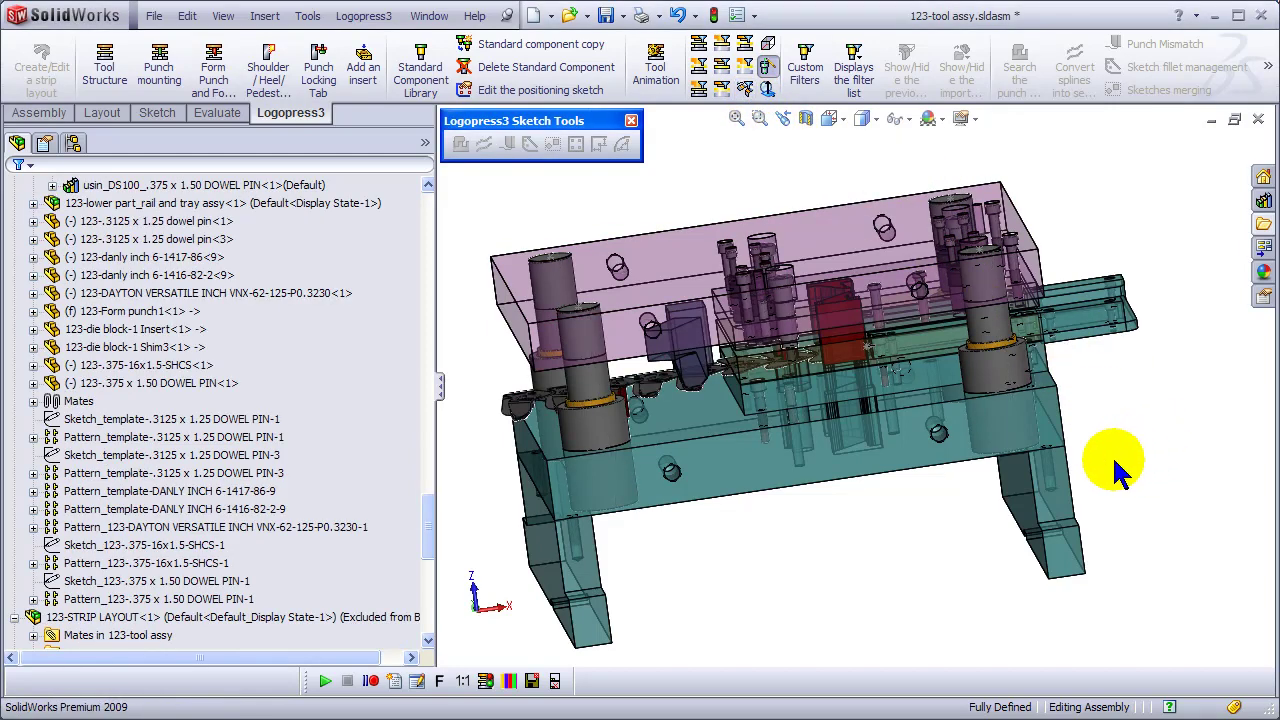
middle_drag(1112, 455, 1075, 418)
scroll(718, 332, down, 5)
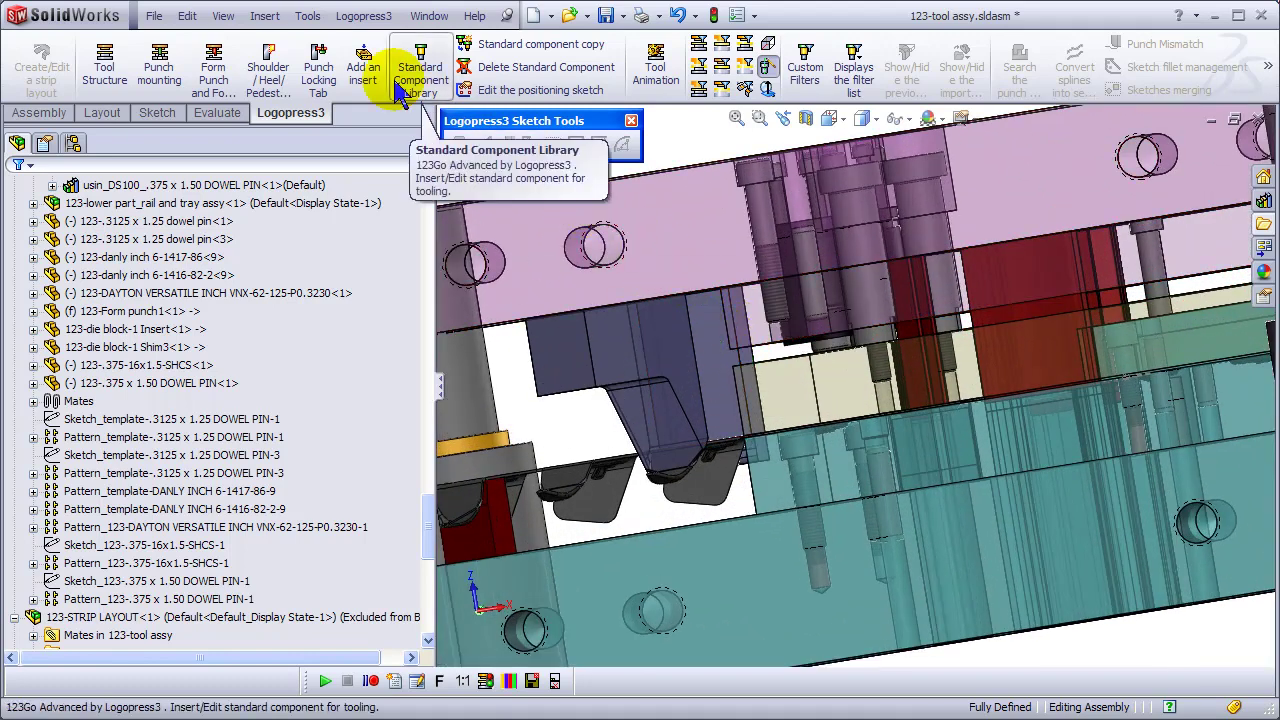
click(160, 65)
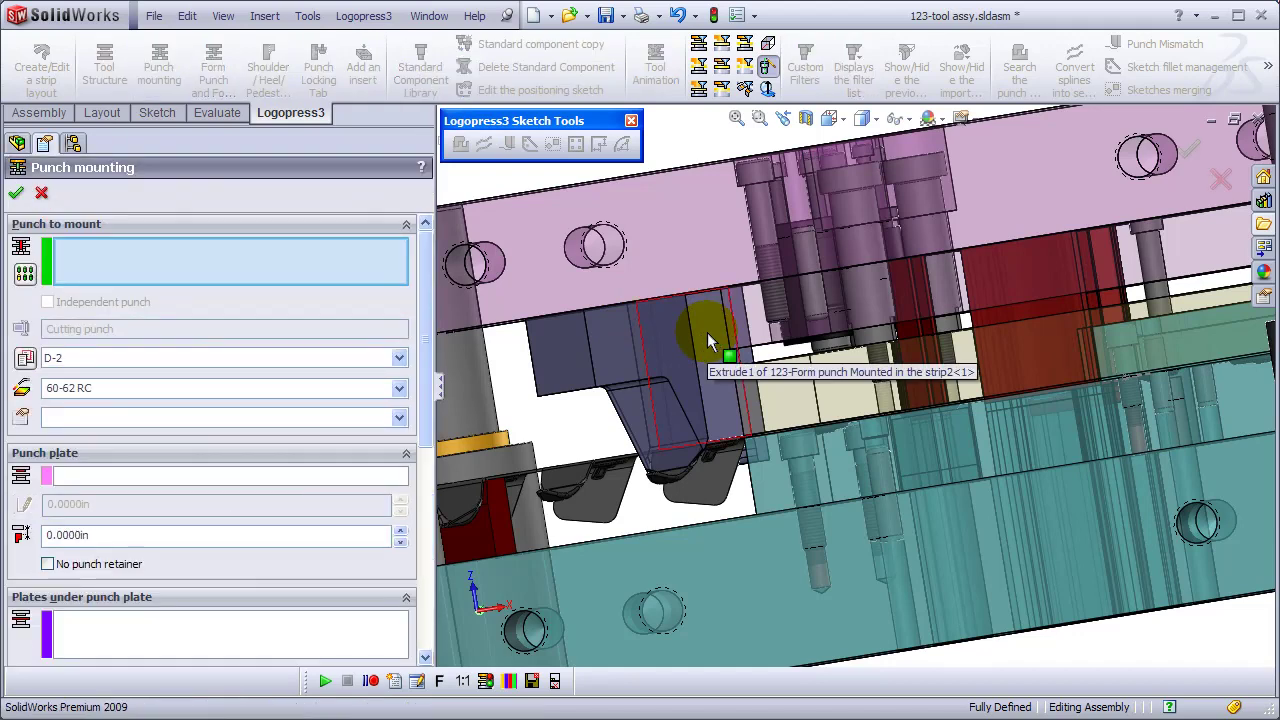
click(707, 333)
click(555, 339)
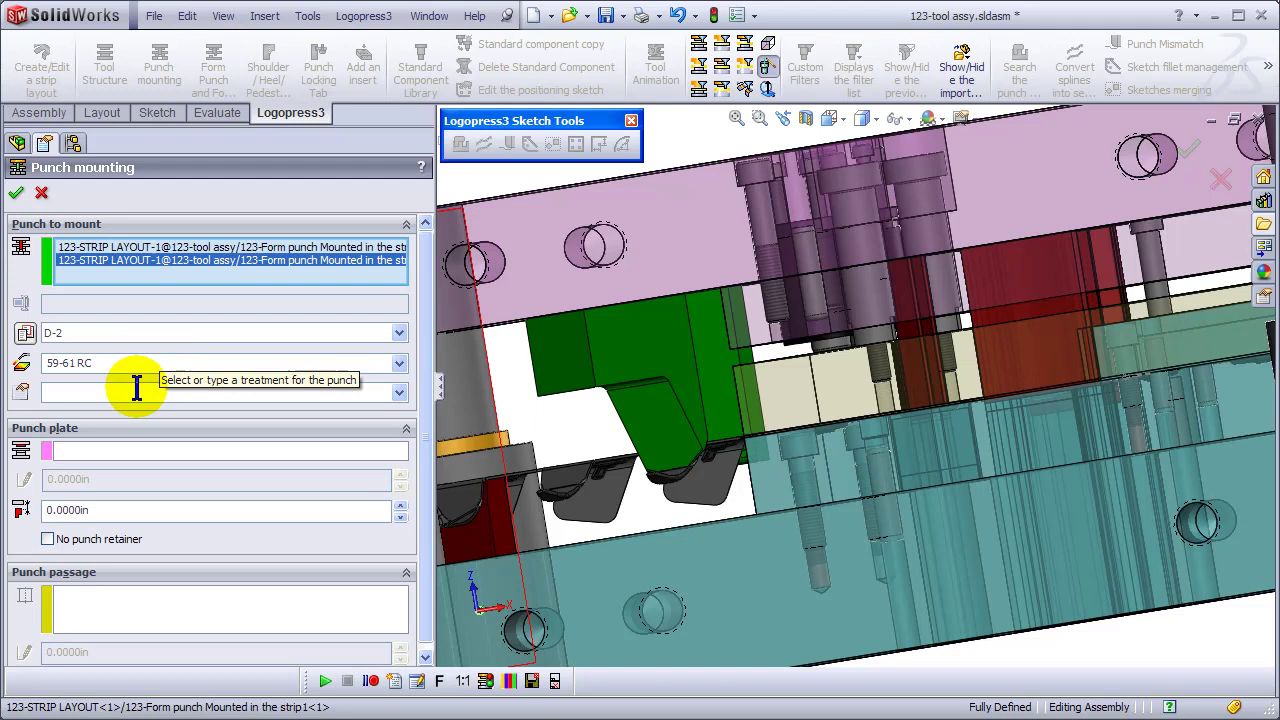
Mount the two form punches on the punch shoe, with the No punch retainer option enabled.
click(73, 450)
click(47, 539)
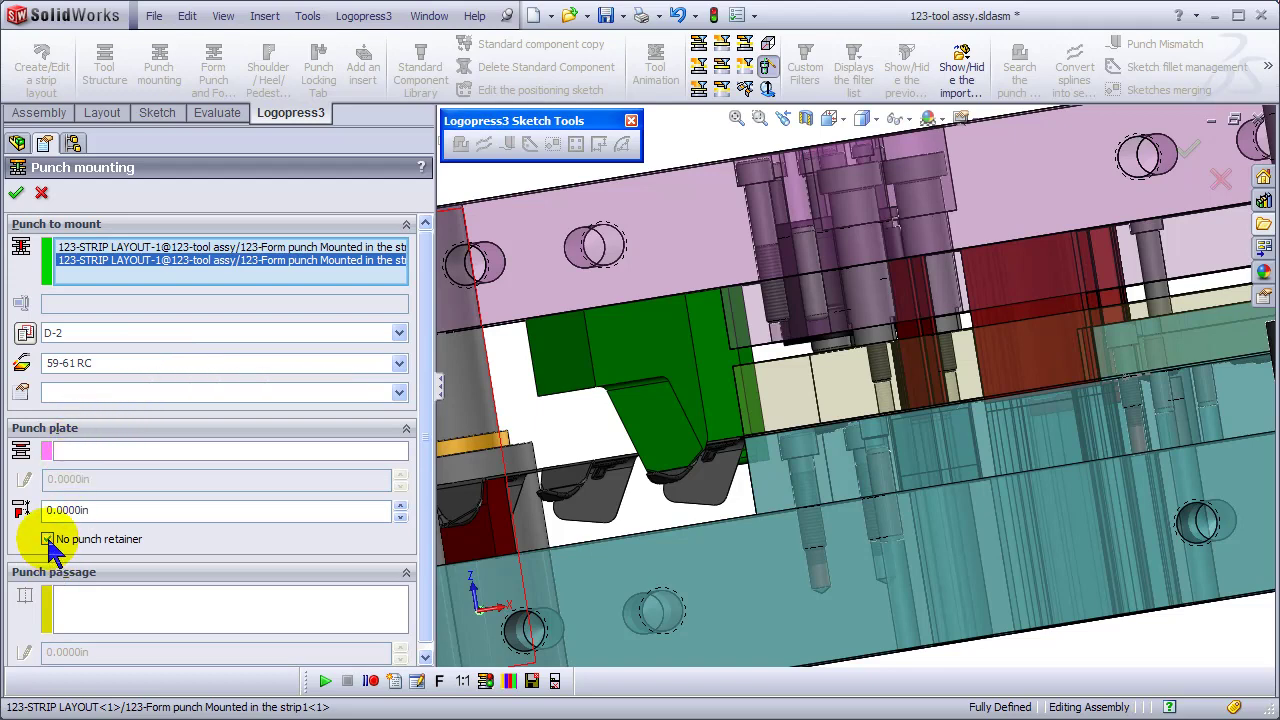
click(223, 450)
click(548, 274)
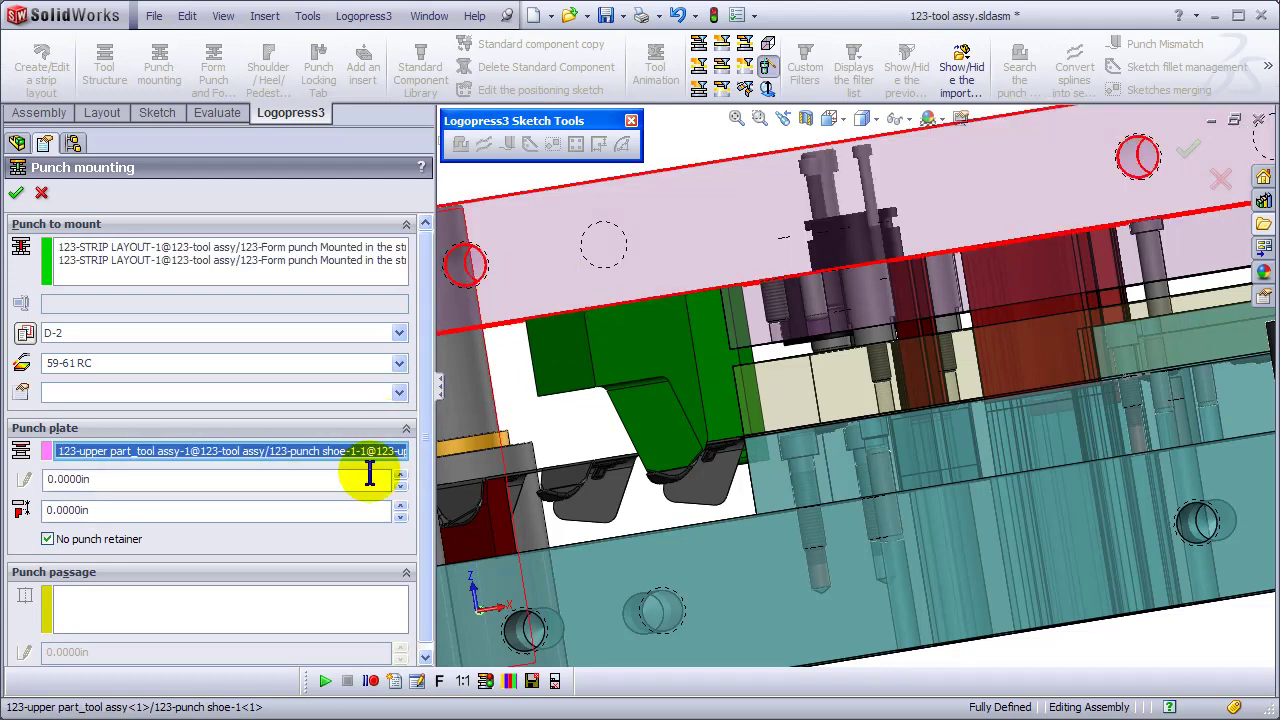
click(17, 195)
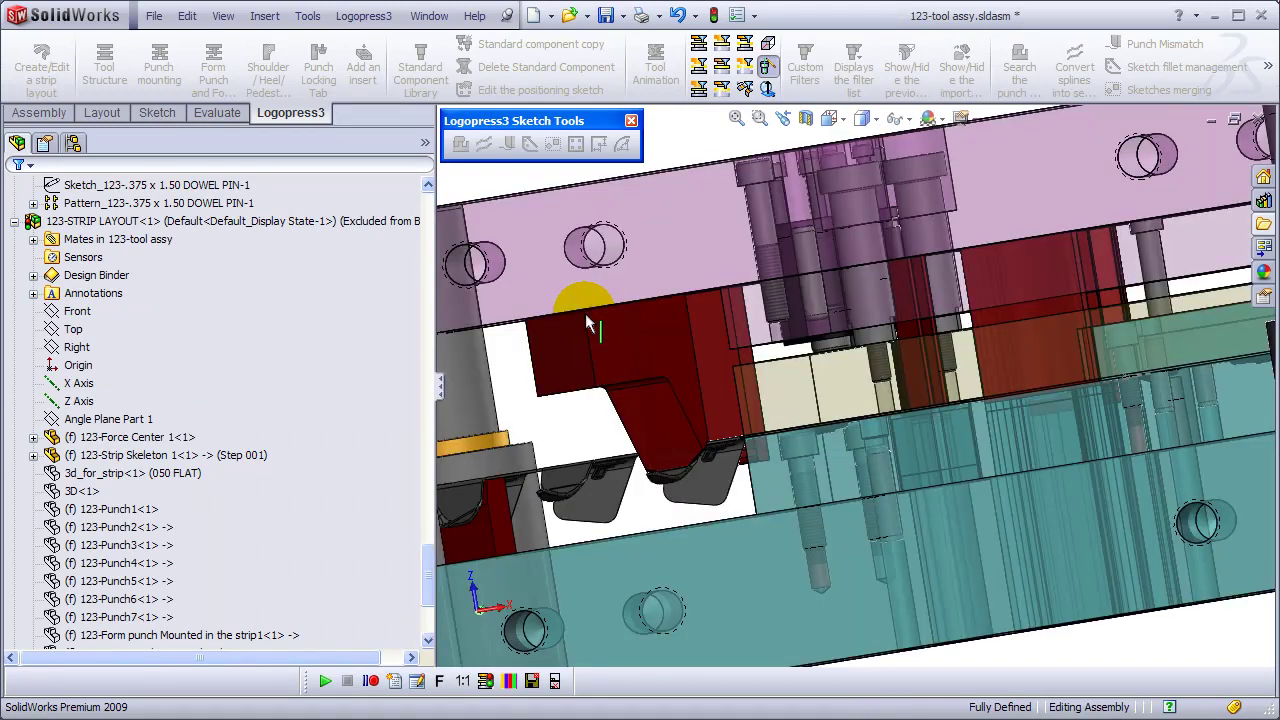
Start a GENERIC INCH socket head cap screw from the Standard Component Library with a diameter of 0.375 <16> in.
middle_drag(725, 270, 684, 250)
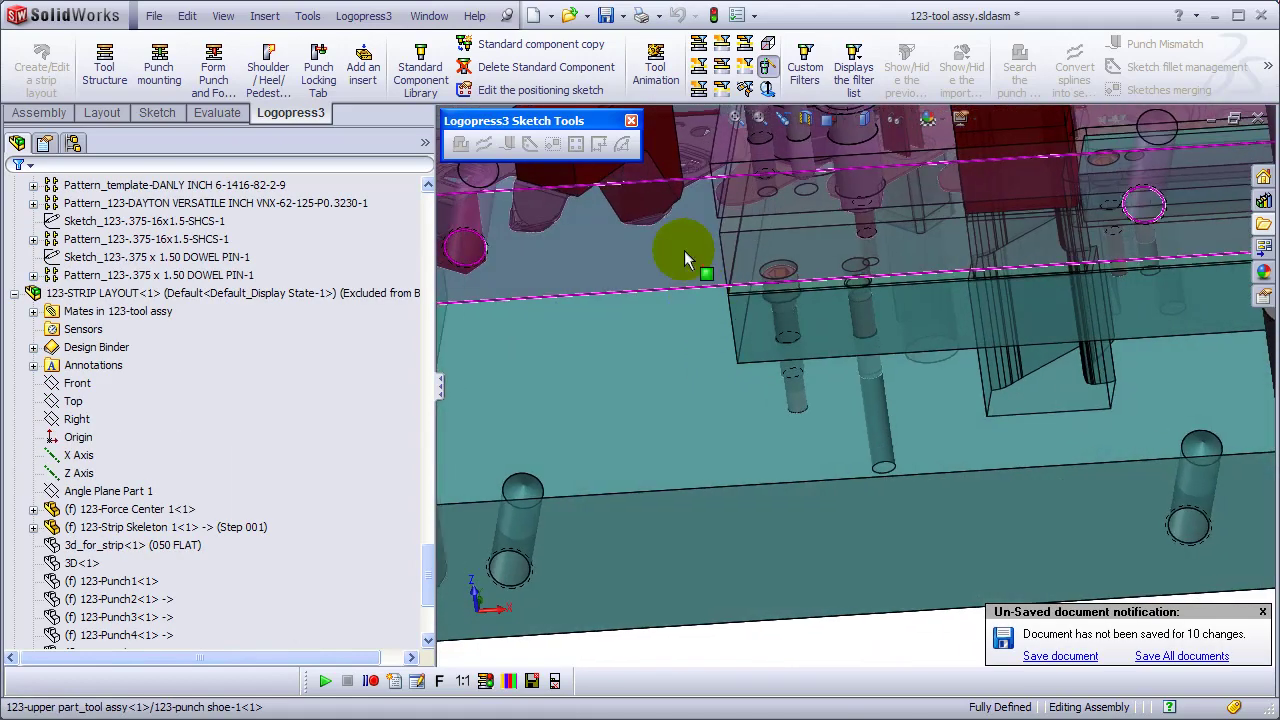
scroll(684, 250, up, 3)
scroll(654, 163, down, 3)
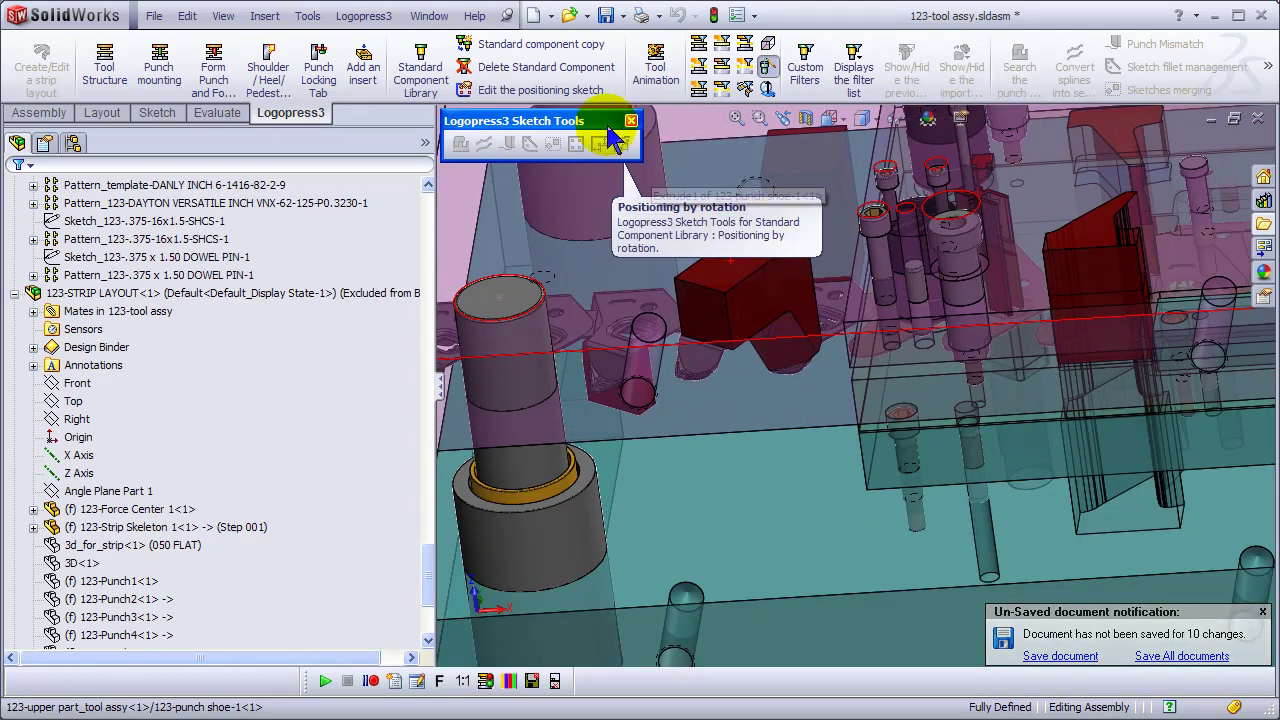
click(420, 62)
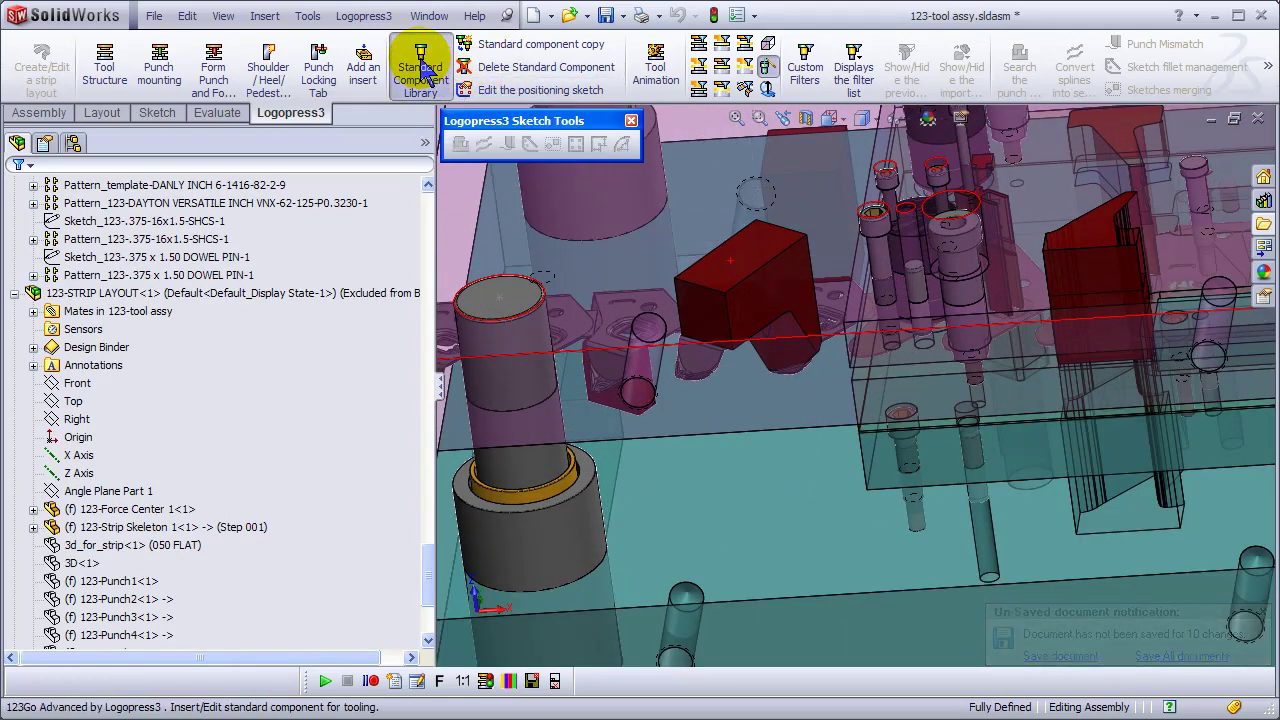
click(822, 422)
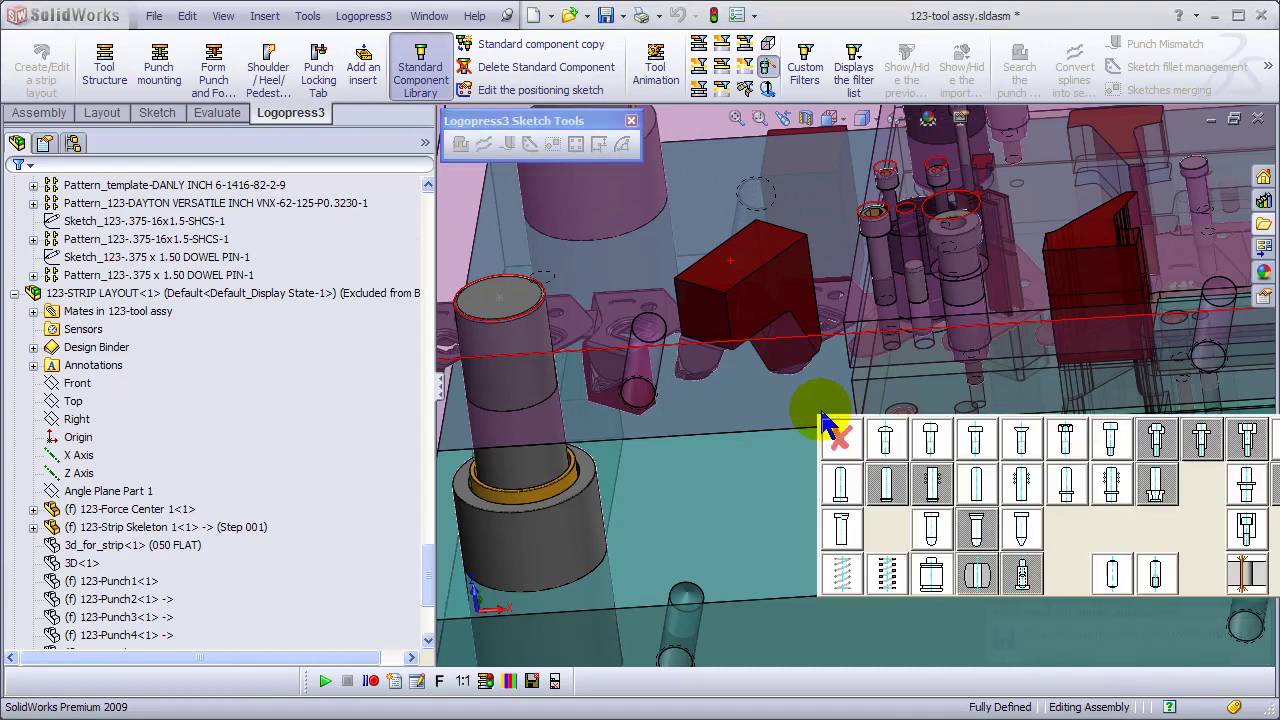
click(933, 440)
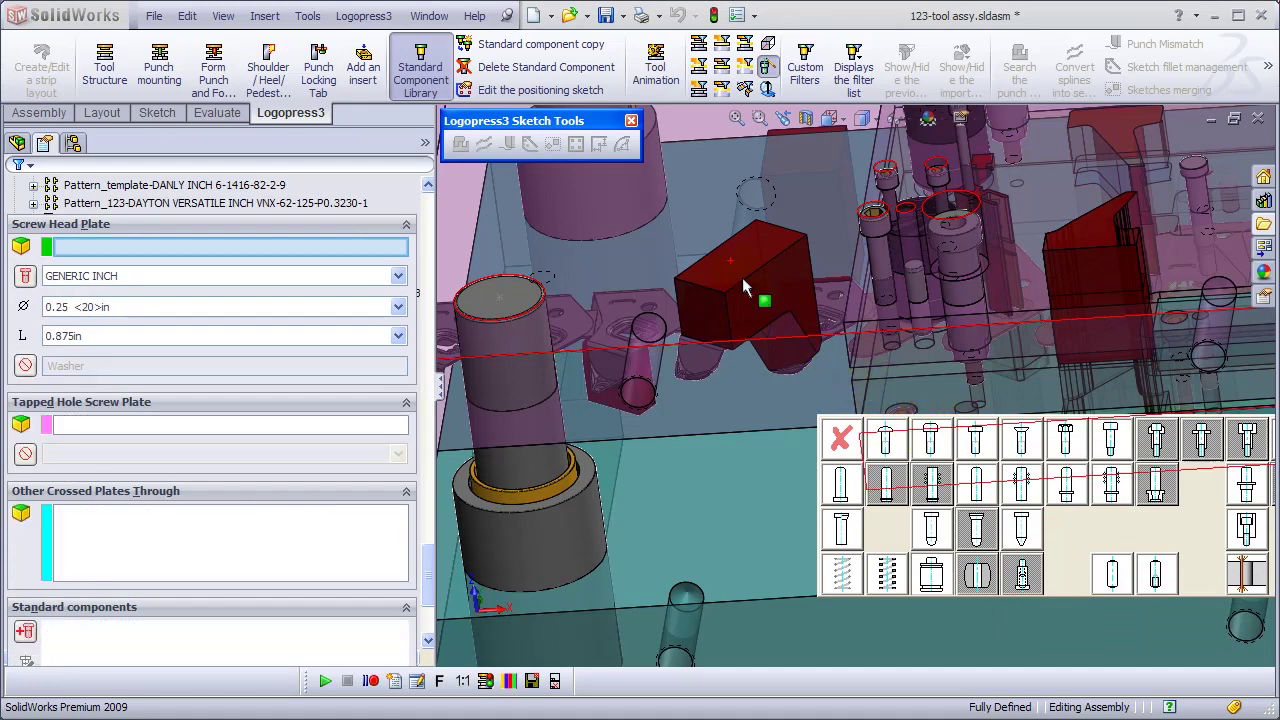
click(397, 307)
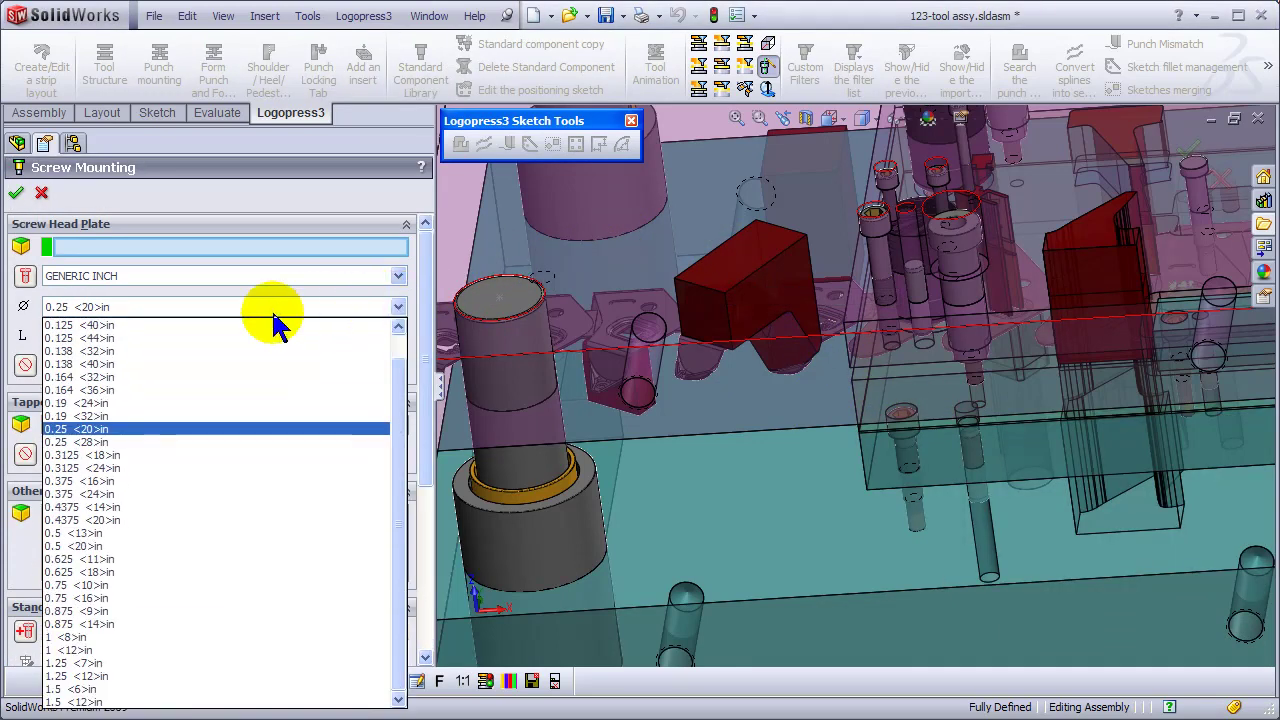
click(90, 481)
Assign the punch shoe's upper face as the screw head plate and the mounted form punch as the tapped hole plate, and accept the screw.
click(680, 253)
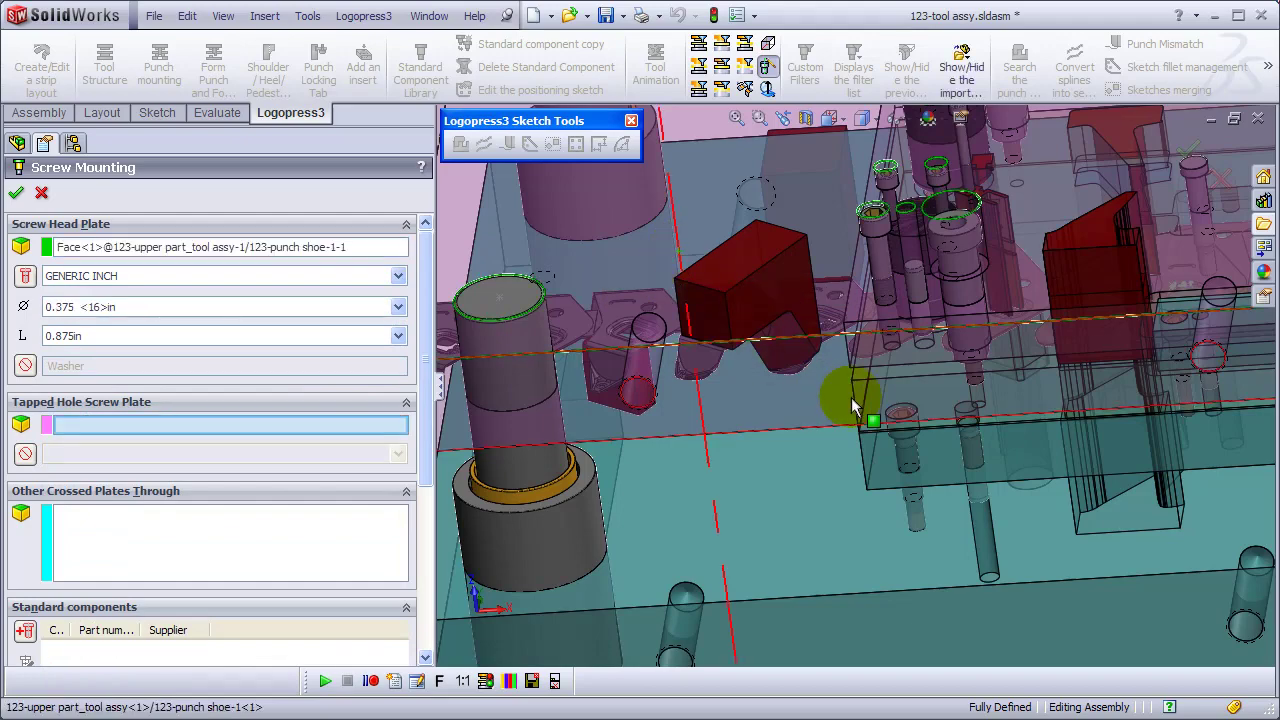
middle_drag(852, 400, 675, 470)
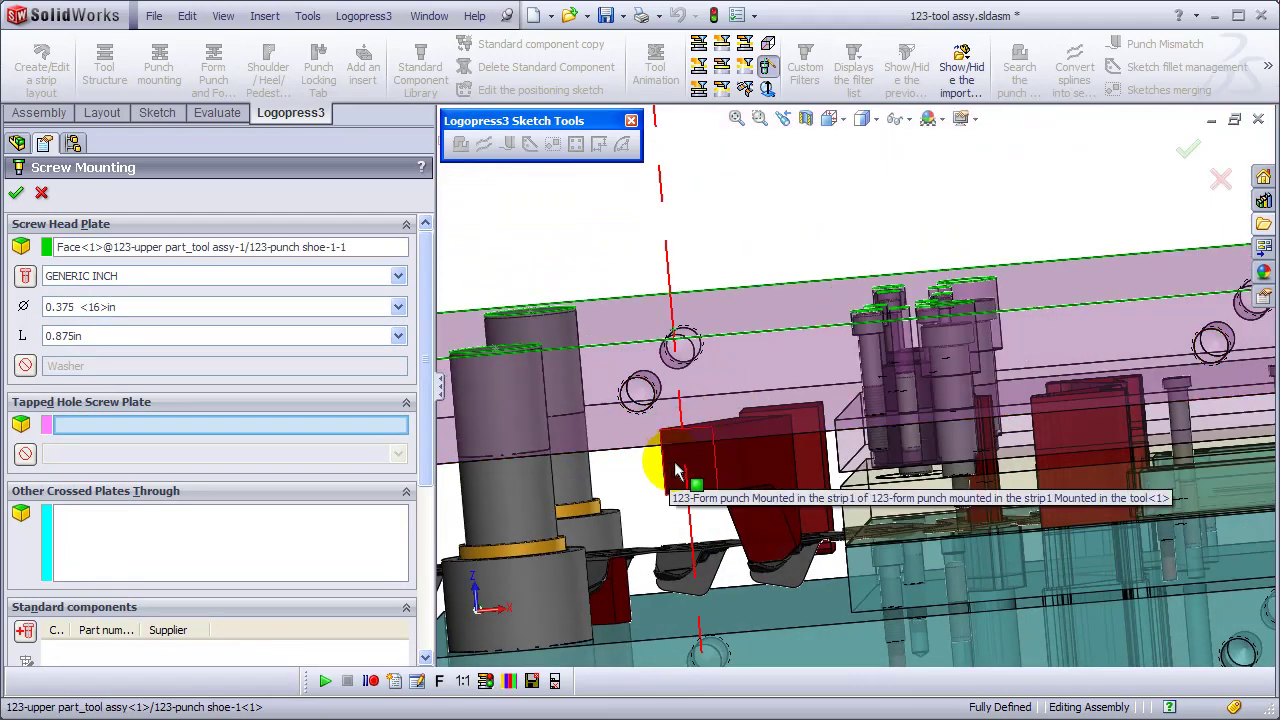
click(675, 470)
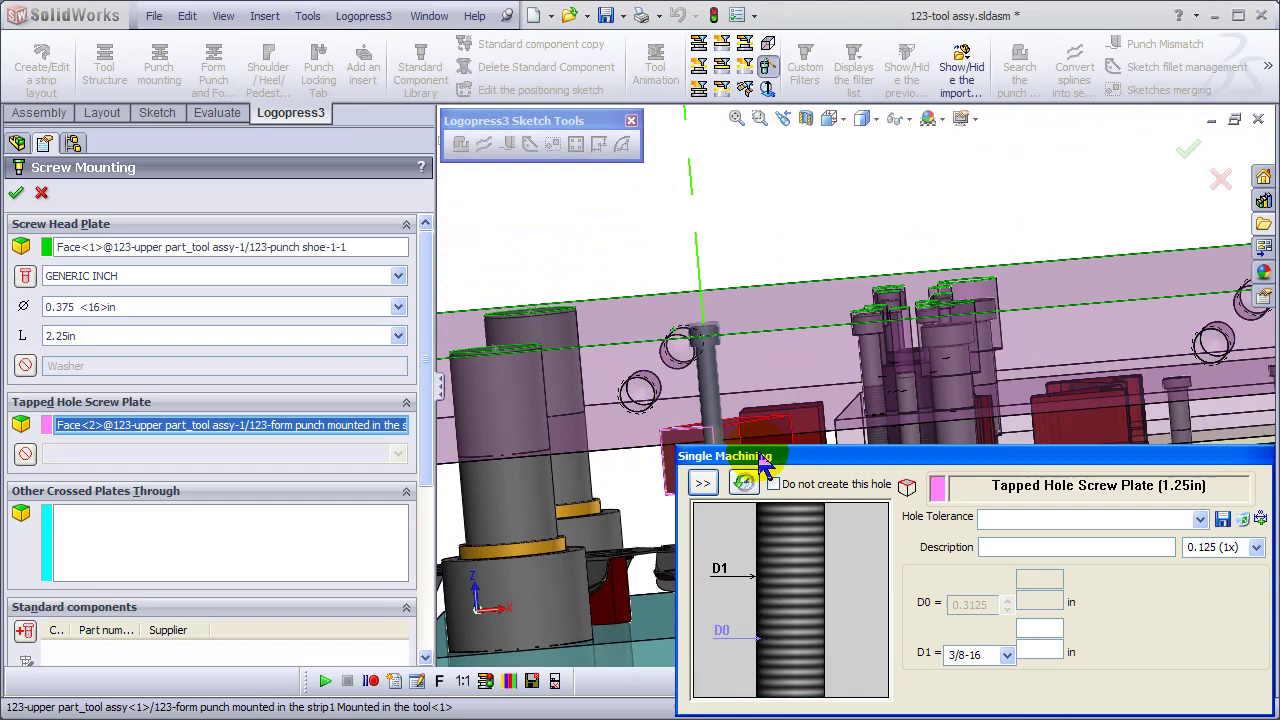
click(17, 195)
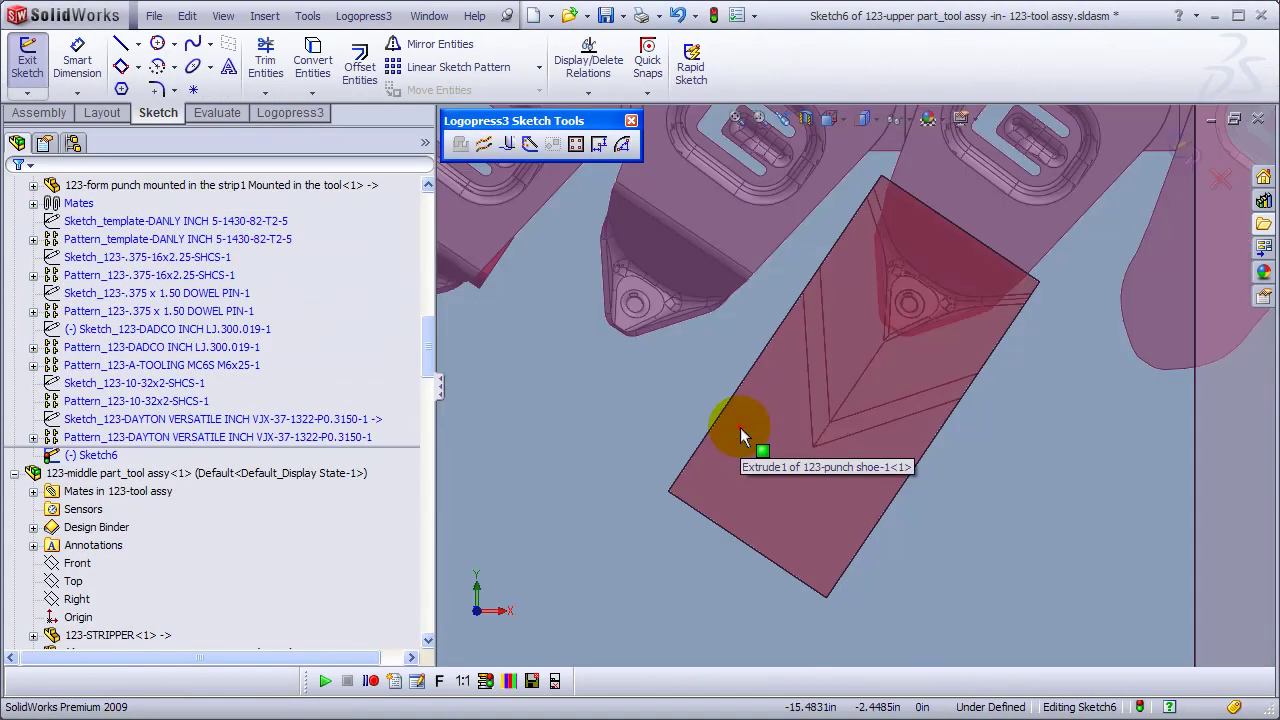
Place the screws on the form punch with a 2 Points automatic pattern, offset 0.625 in and 0.5 in from its edges.
click(575, 144)
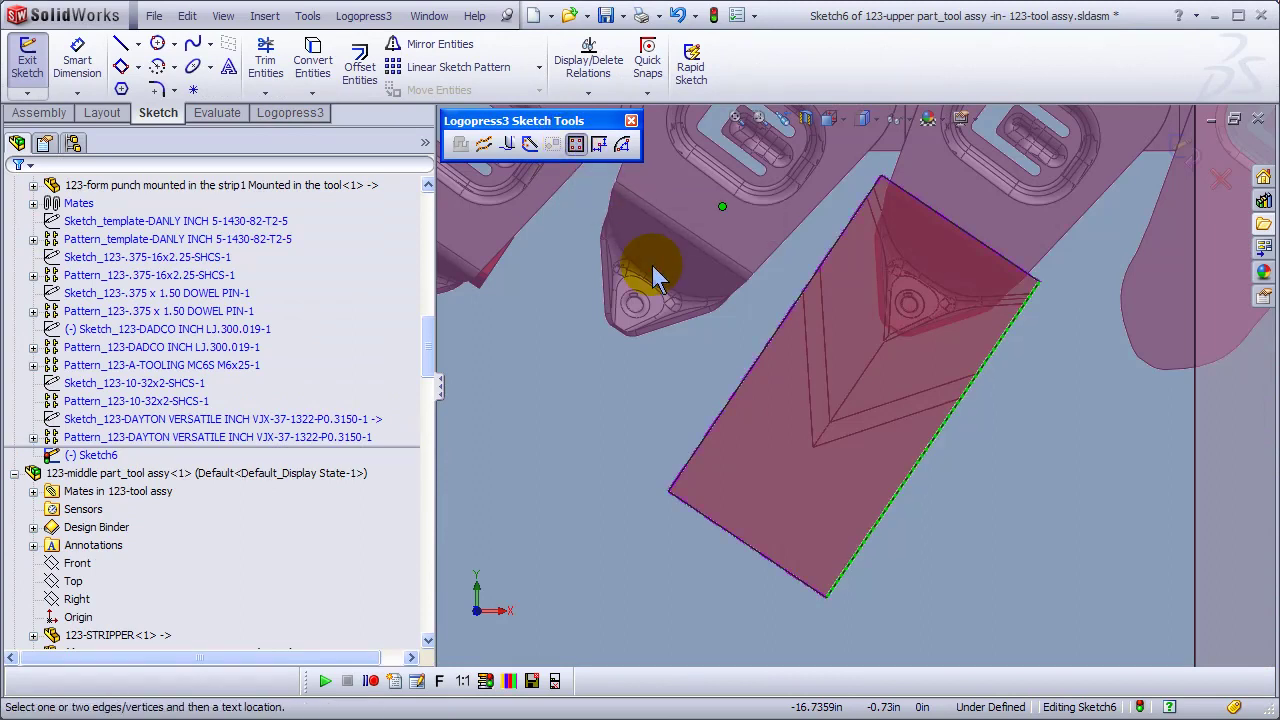
click(697, 320)
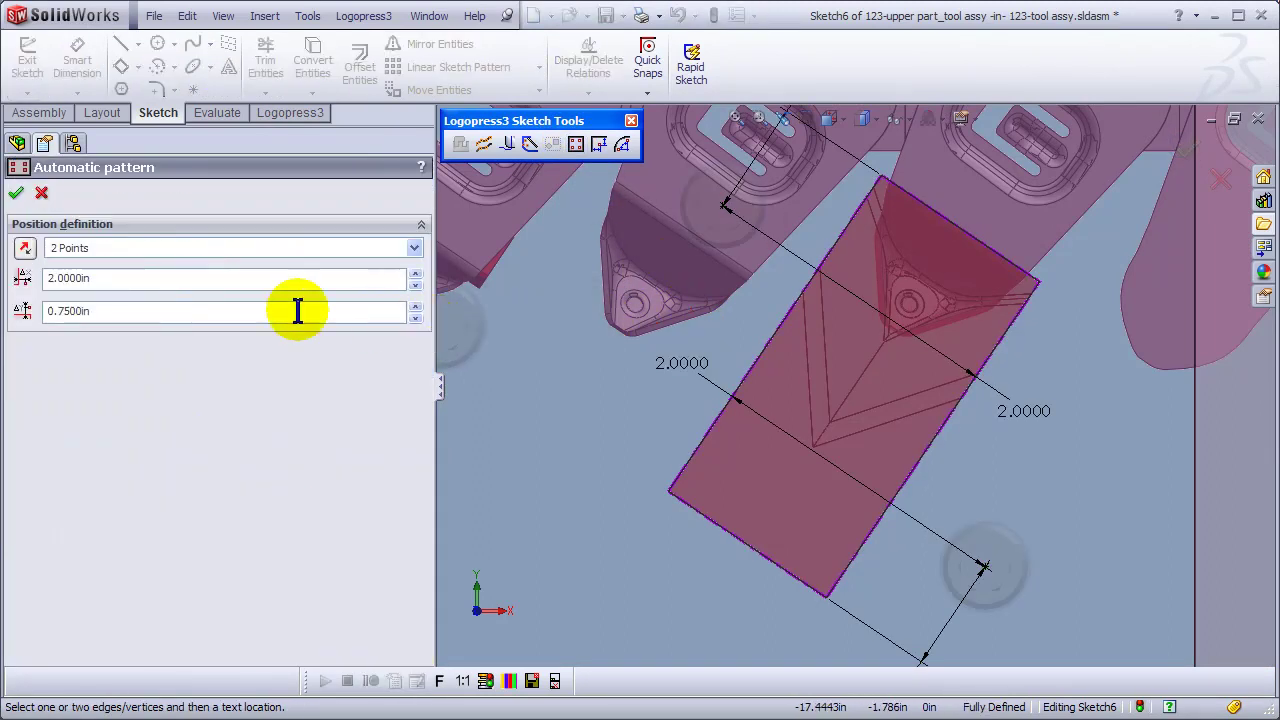
double_click(146, 279)
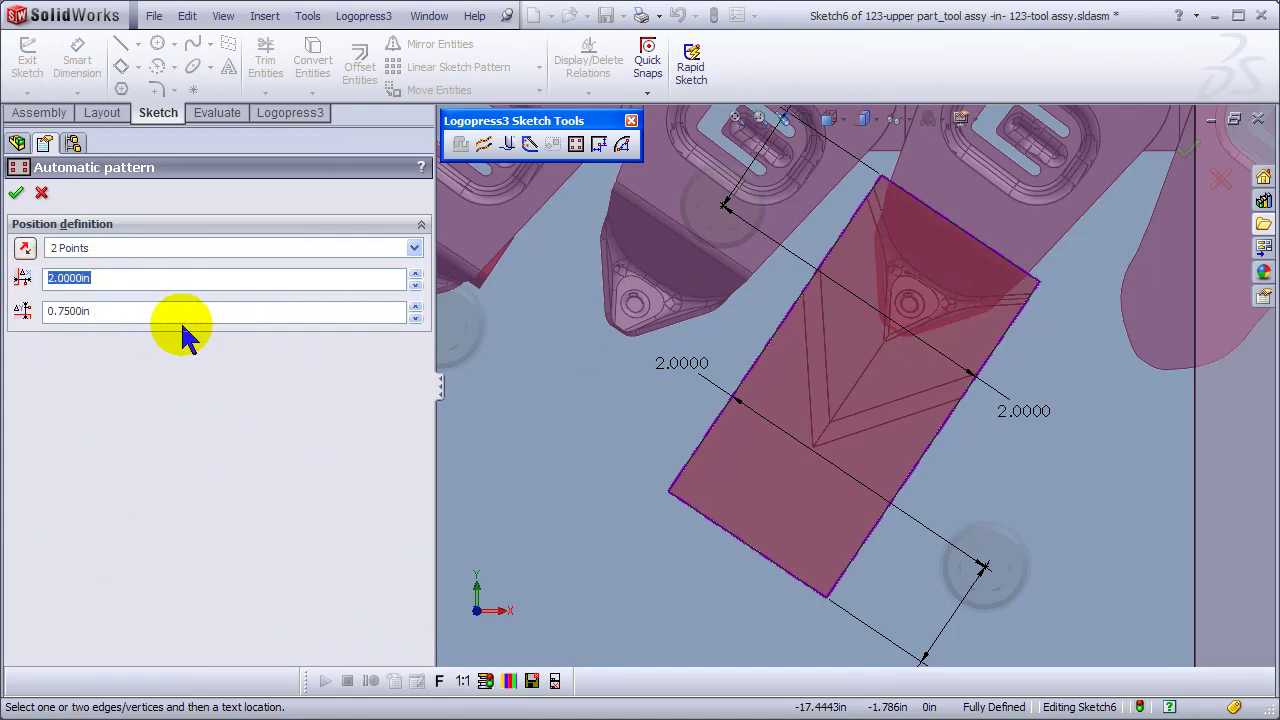
text(.625)
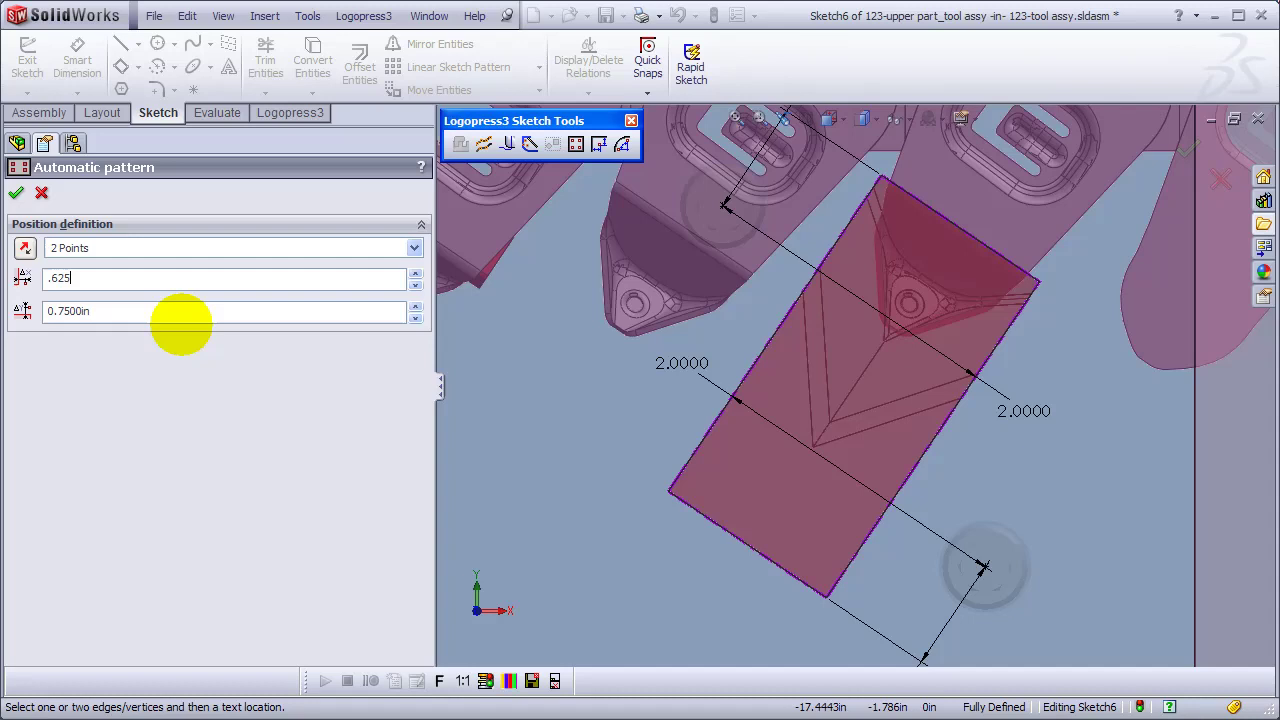
key(Return)
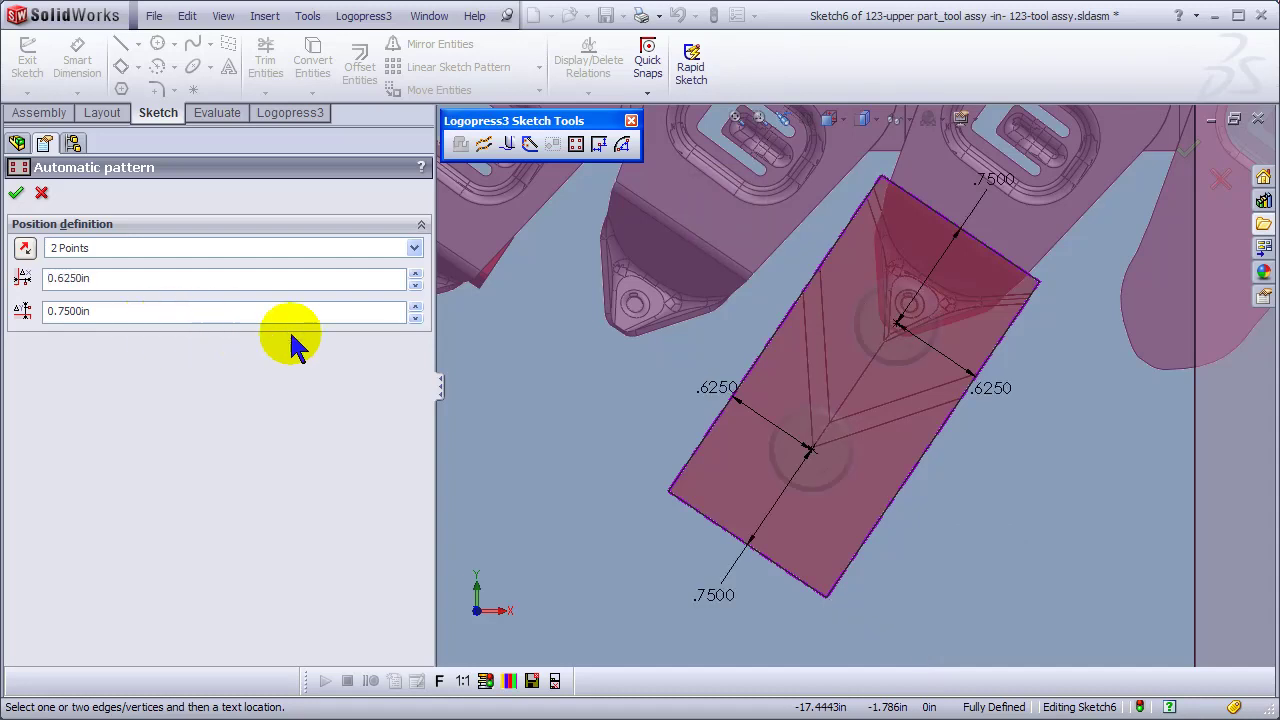
click(415, 318)
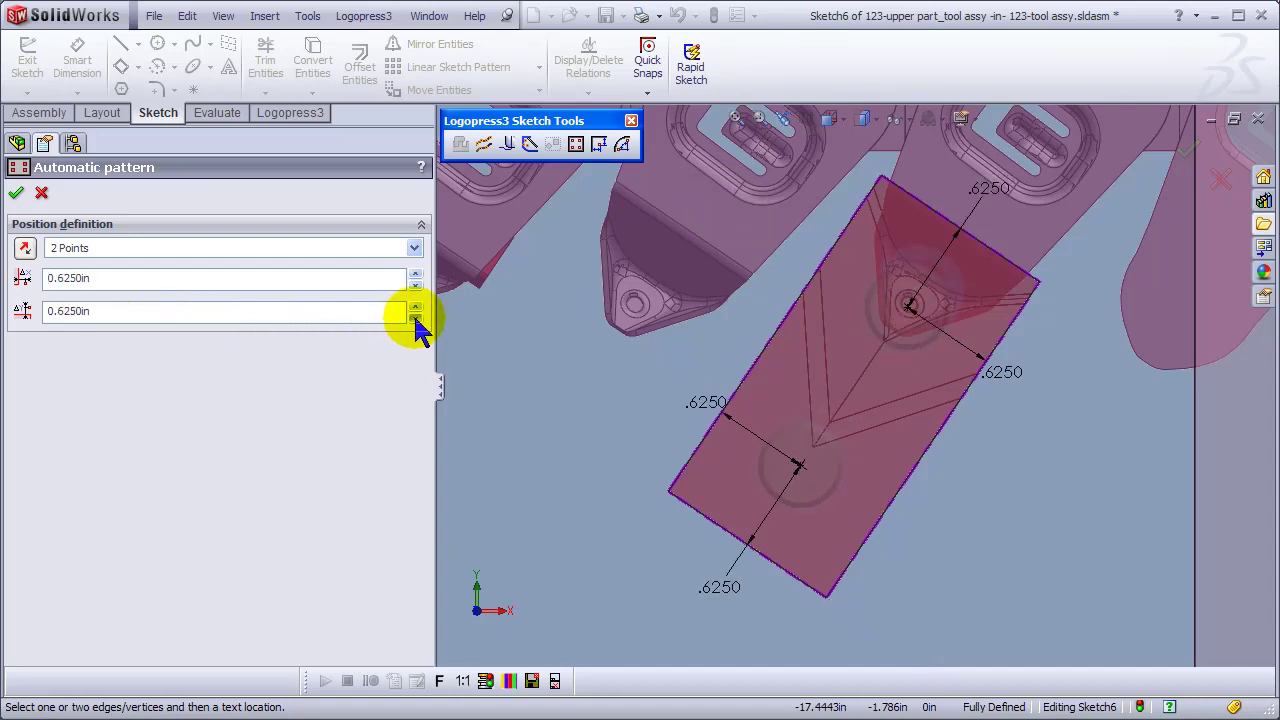
click(415, 318)
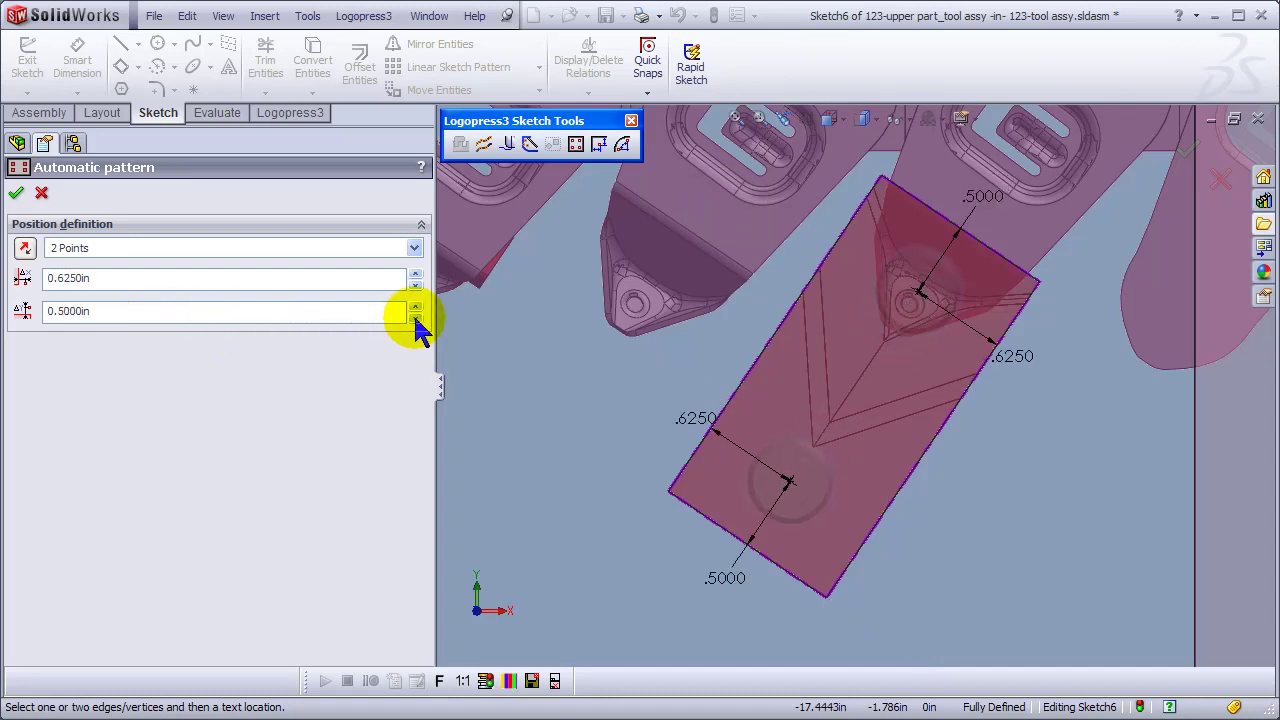
click(16, 196)
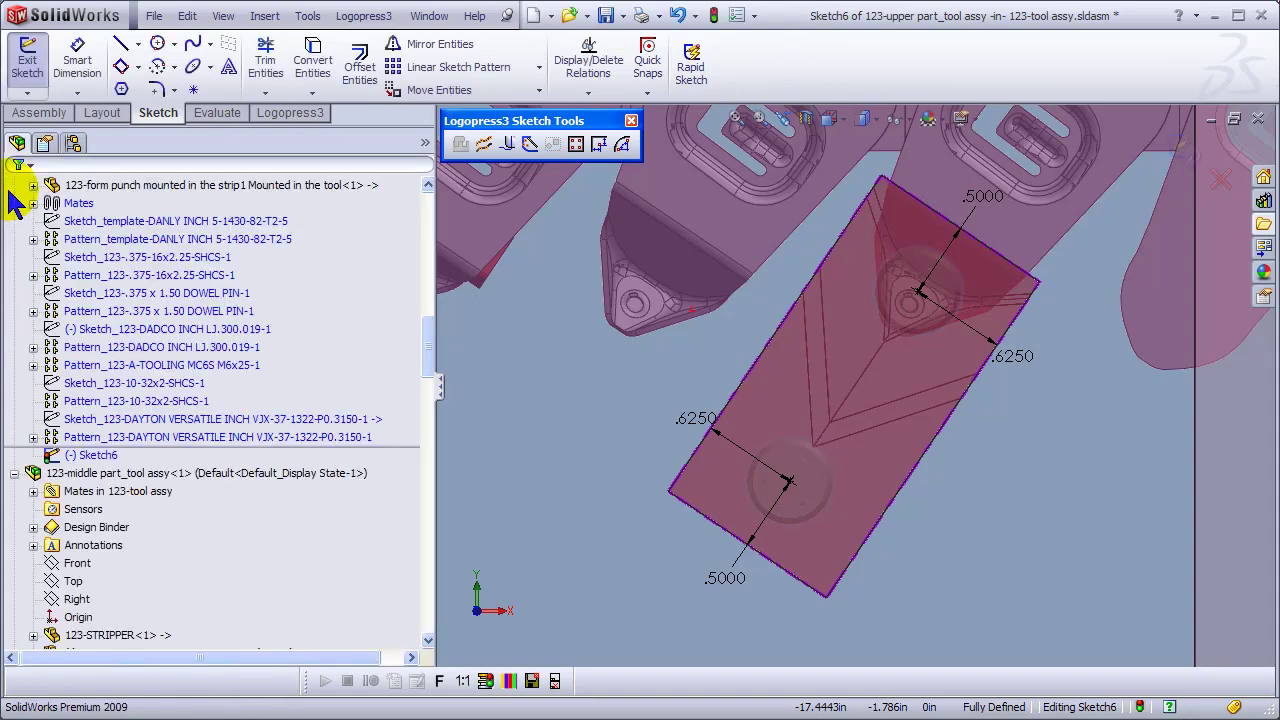
Set the lower screw's distance from the punch's lower short edge to 0.375 in and finish the positioning sketch.
click(719, 570)
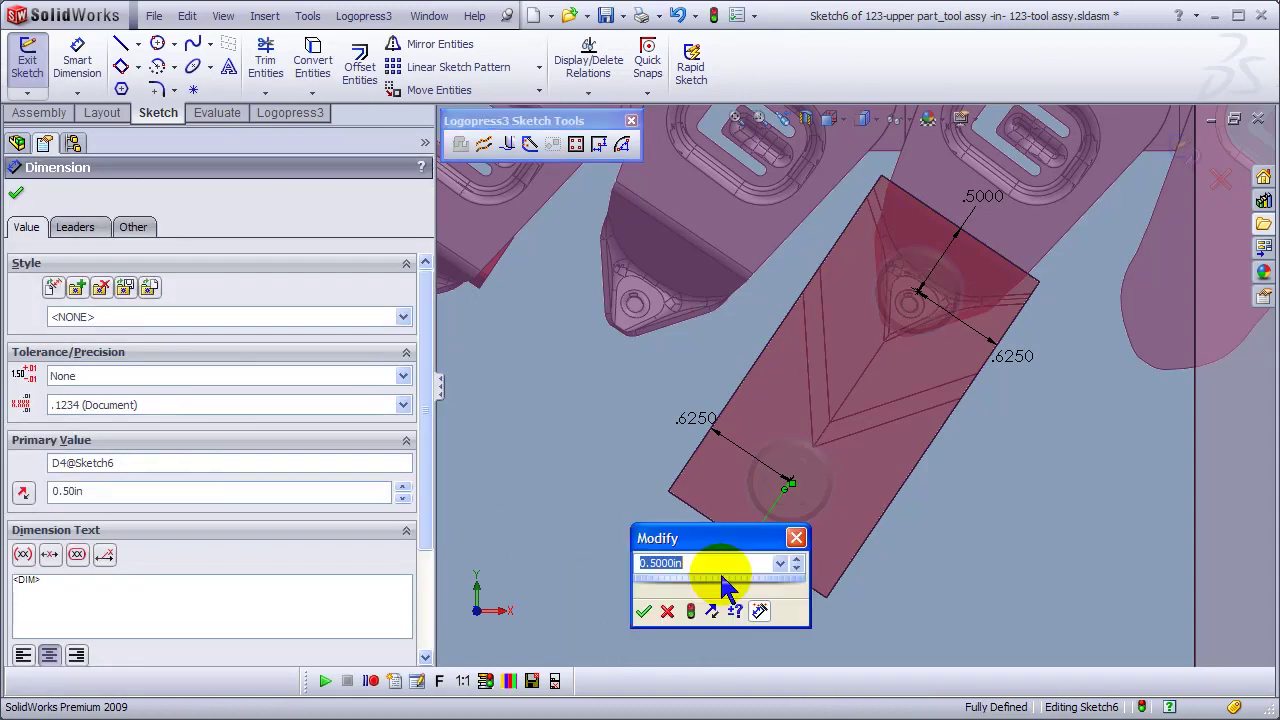
click(646, 604)
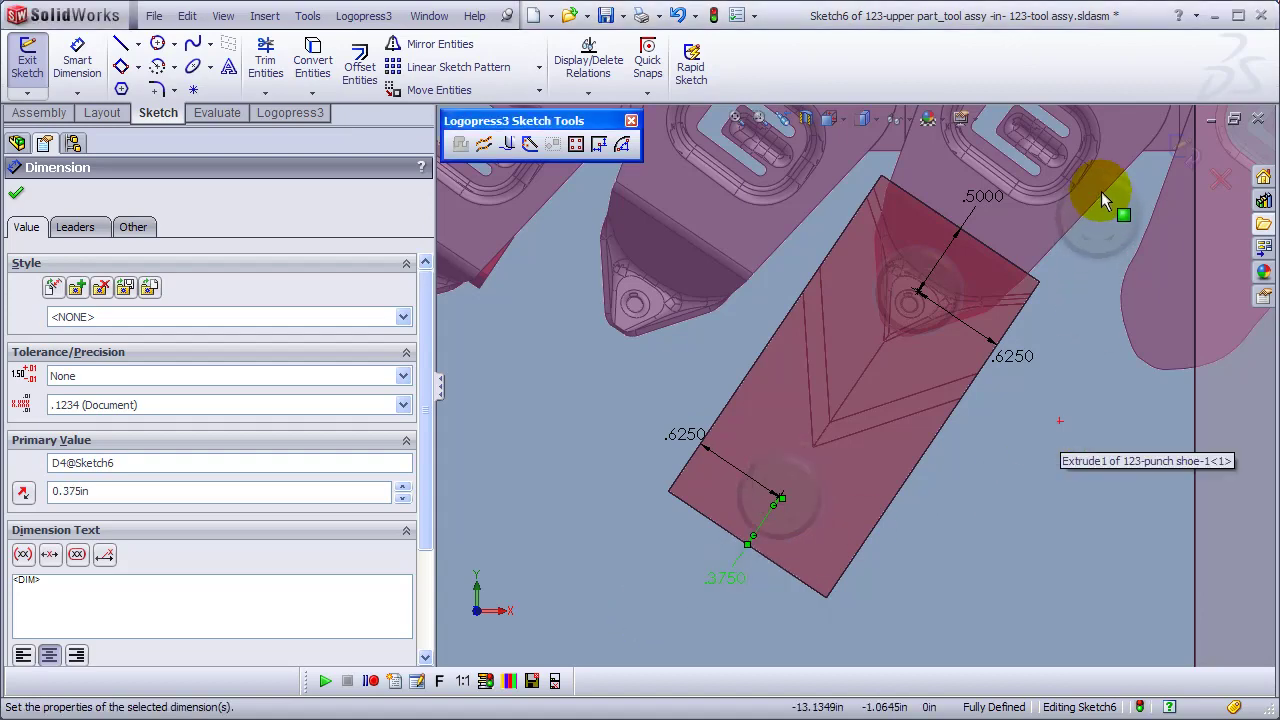
click(1180, 145)
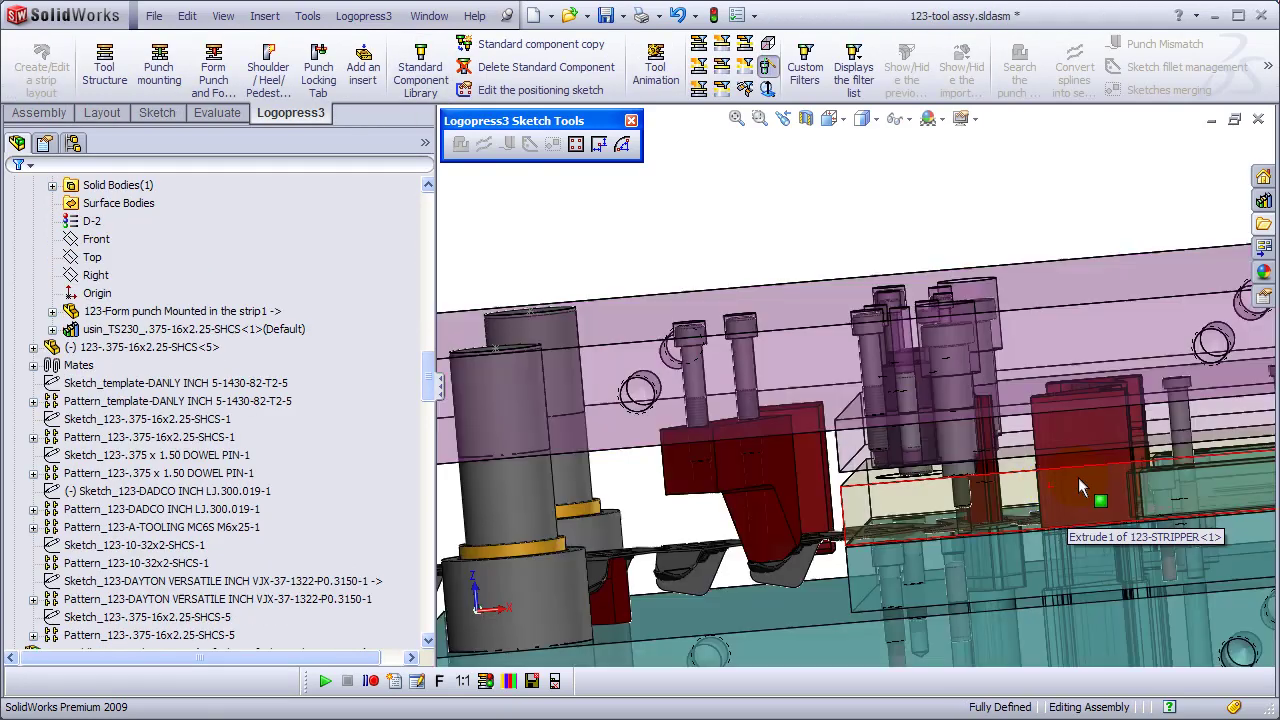
Display only the lower part of the tool and open the die block's corner screw for editing in the Standard Component Library.
middle_drag(1056, 488, 1066, 491)
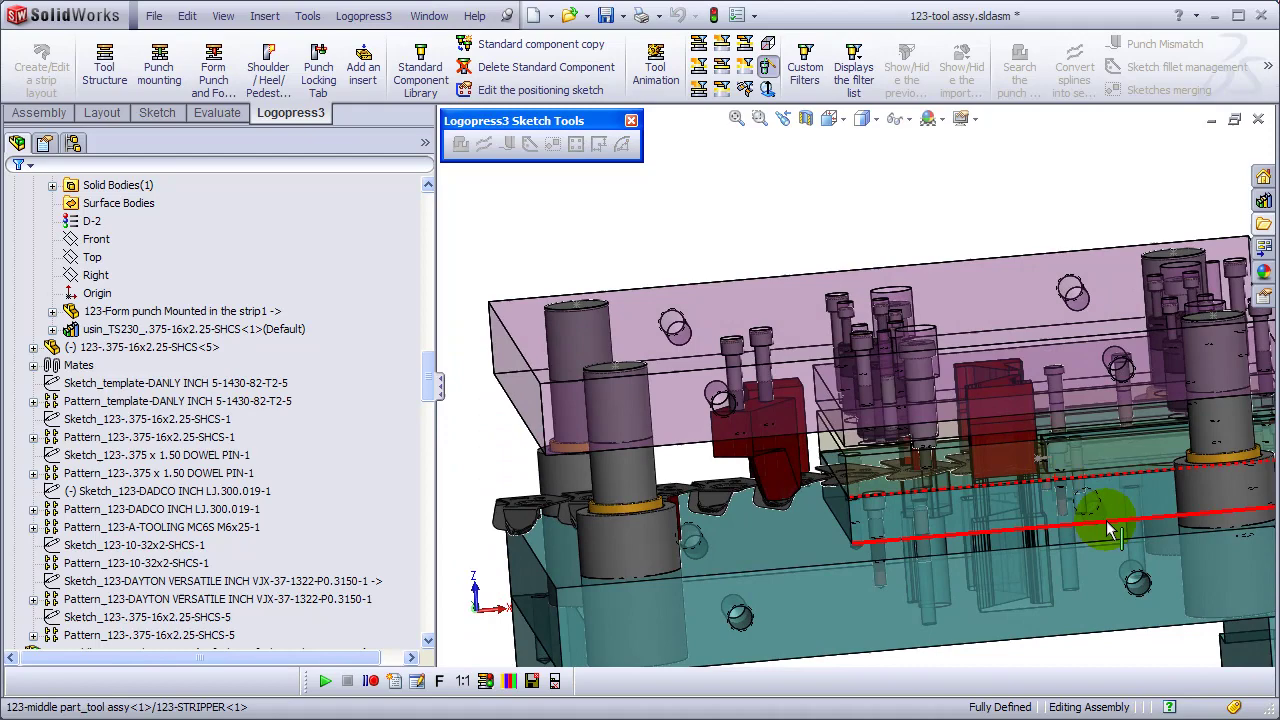
middle_drag(1108, 529, 1143, 480)
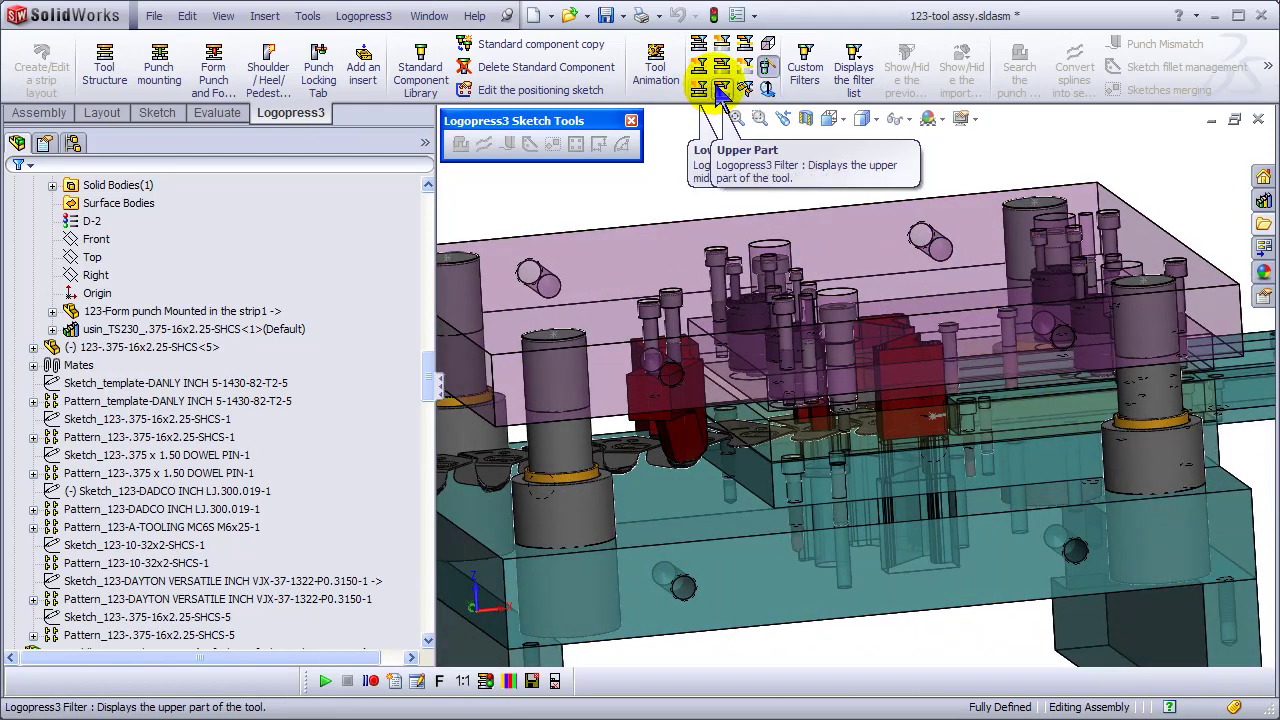
middle_drag(1044, 272, 1040, 412)
scroll(968, 464, down, 1)
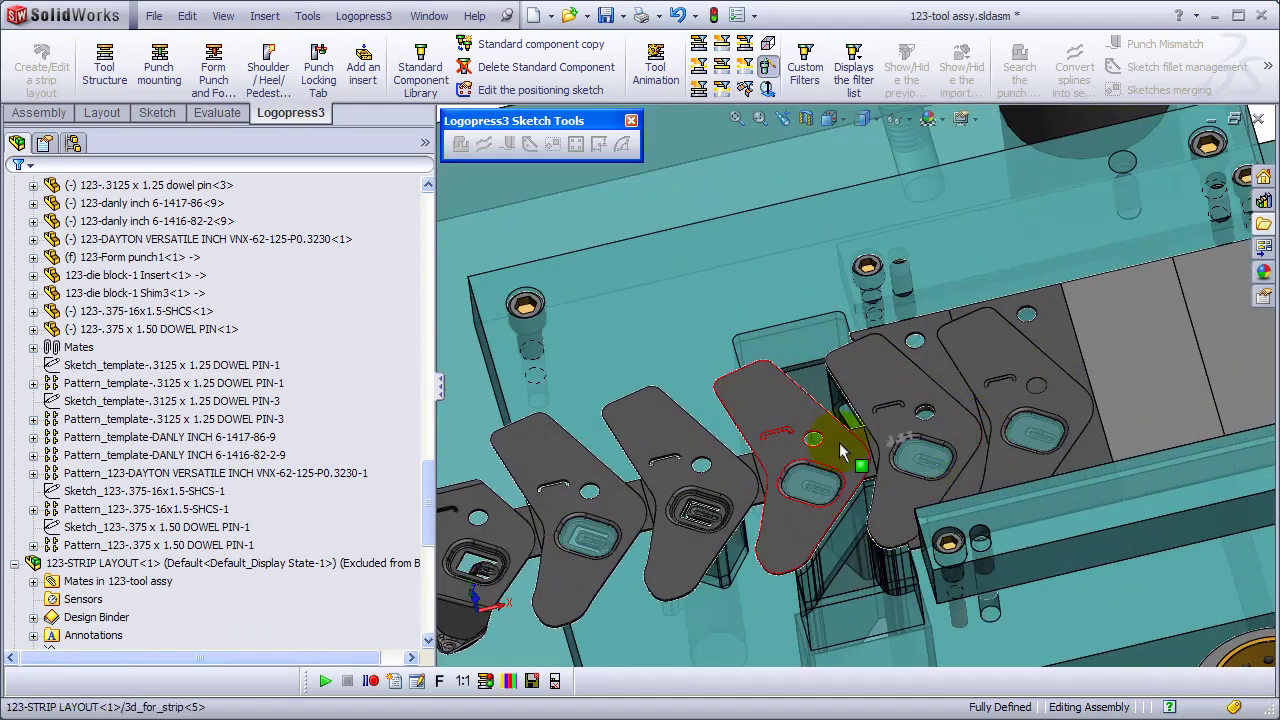
scroll(840, 443, down, 3)
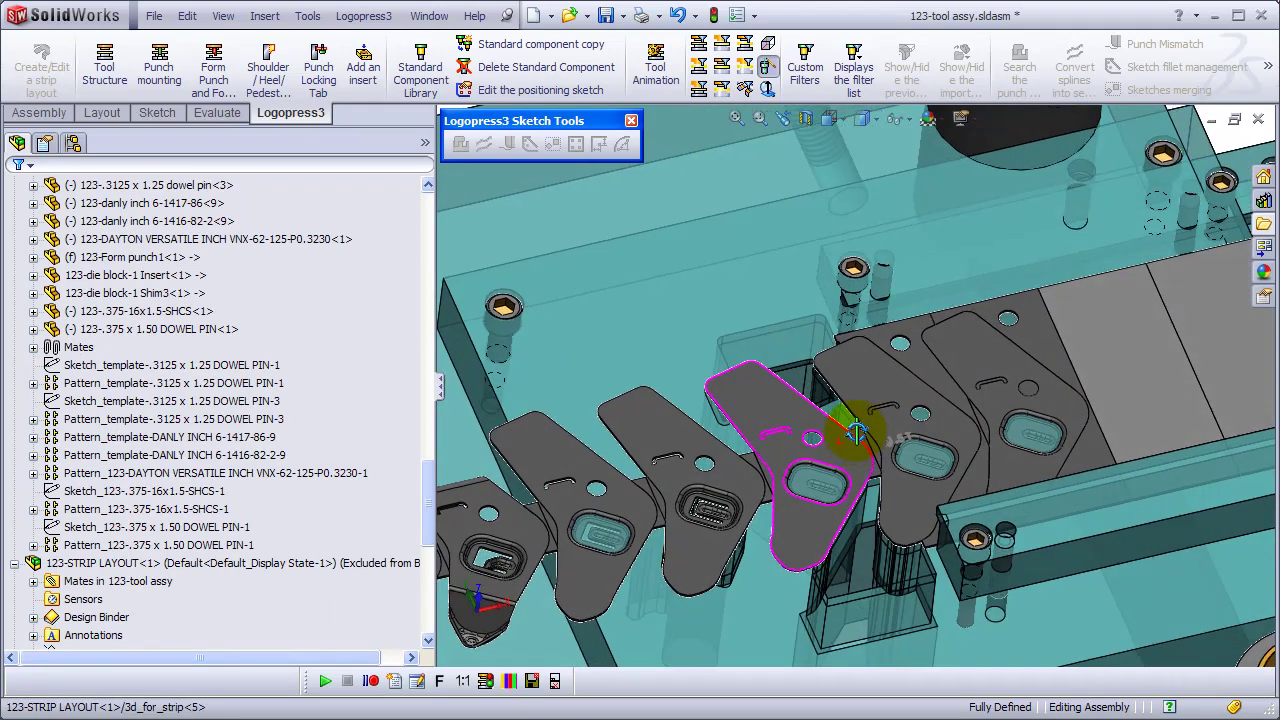
click(502, 307)
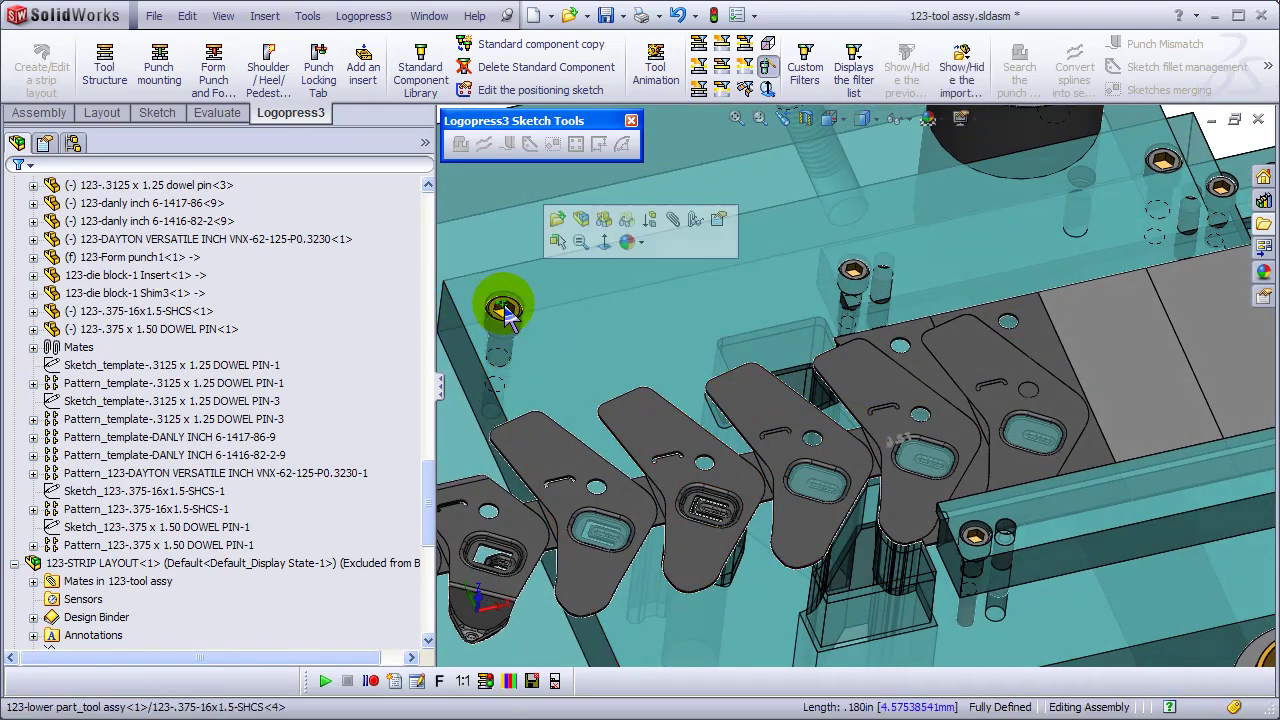
click(420, 70)
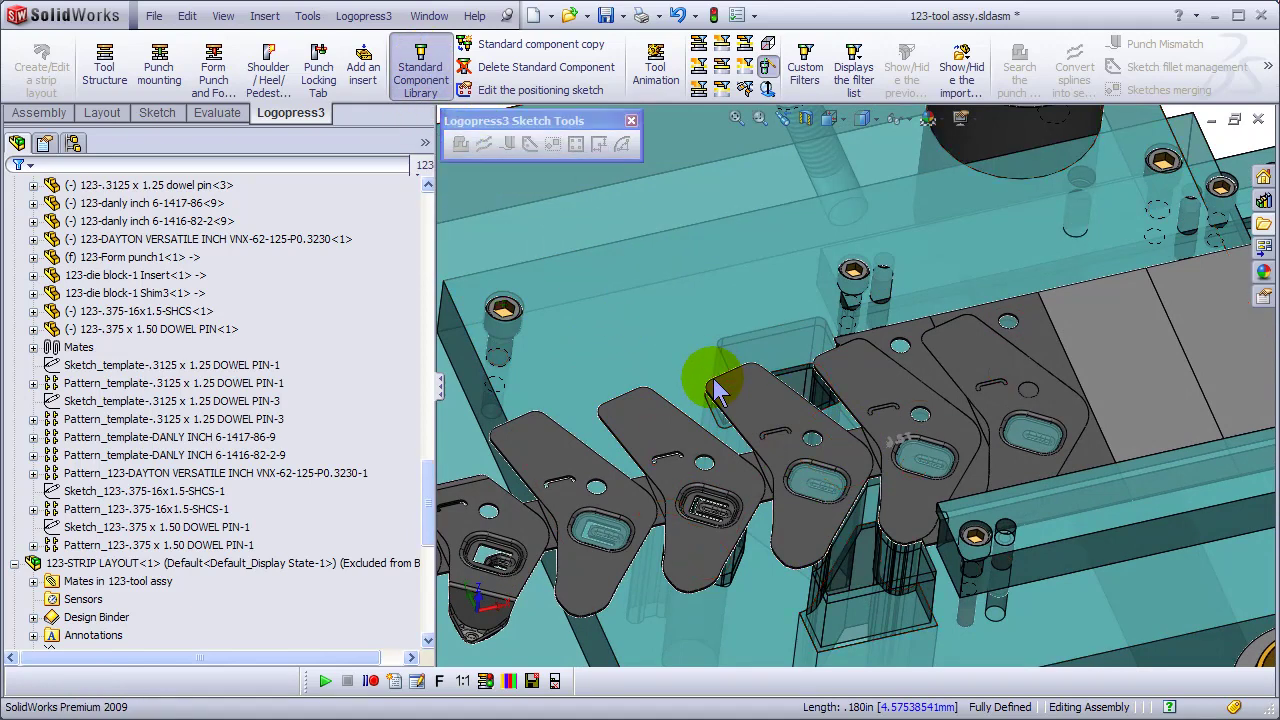
click(716, 390)
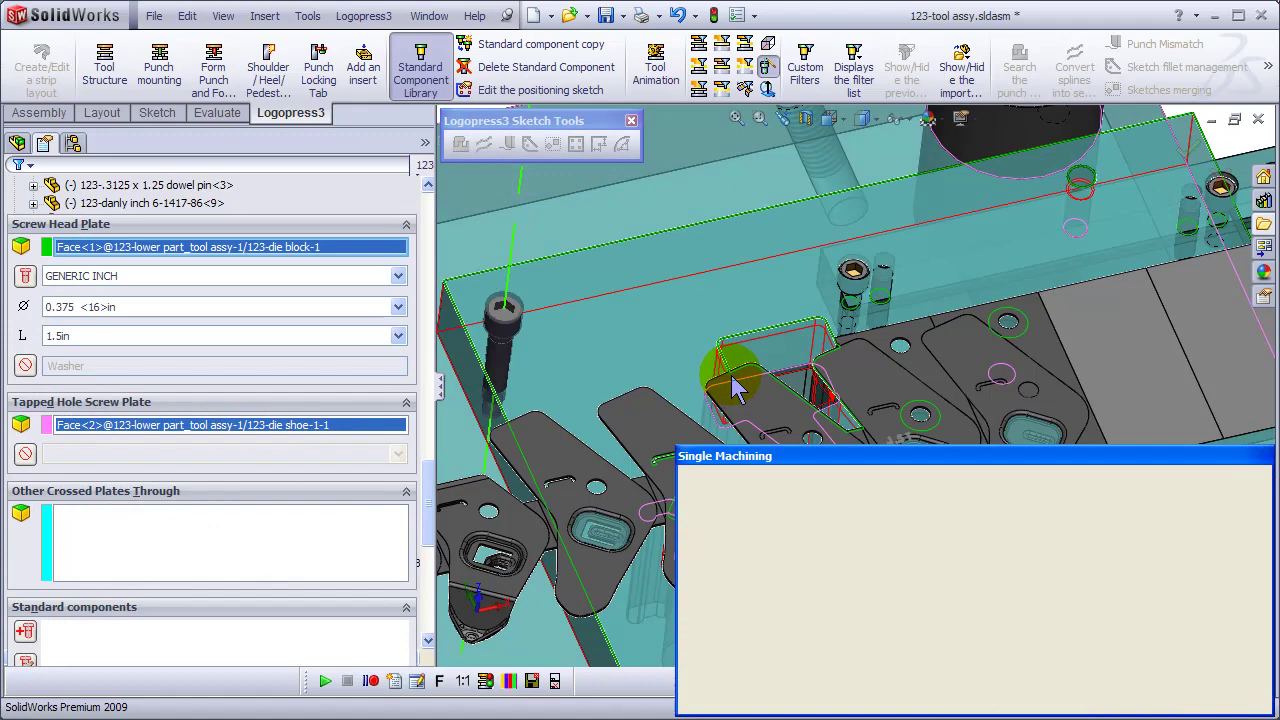
Change the diameter of the screw fastening the die block to the die shoe to 0.5 <13> in.
middle_drag(708, 360, 686, 177)
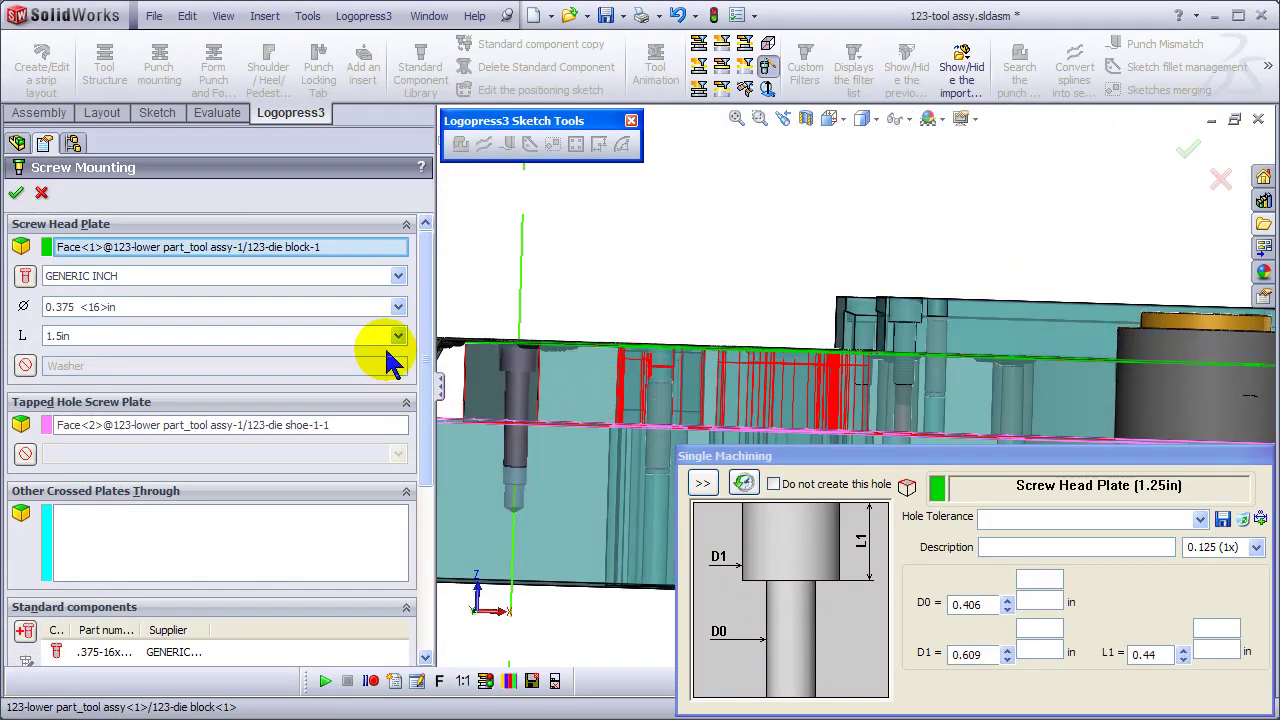
click(398, 309)
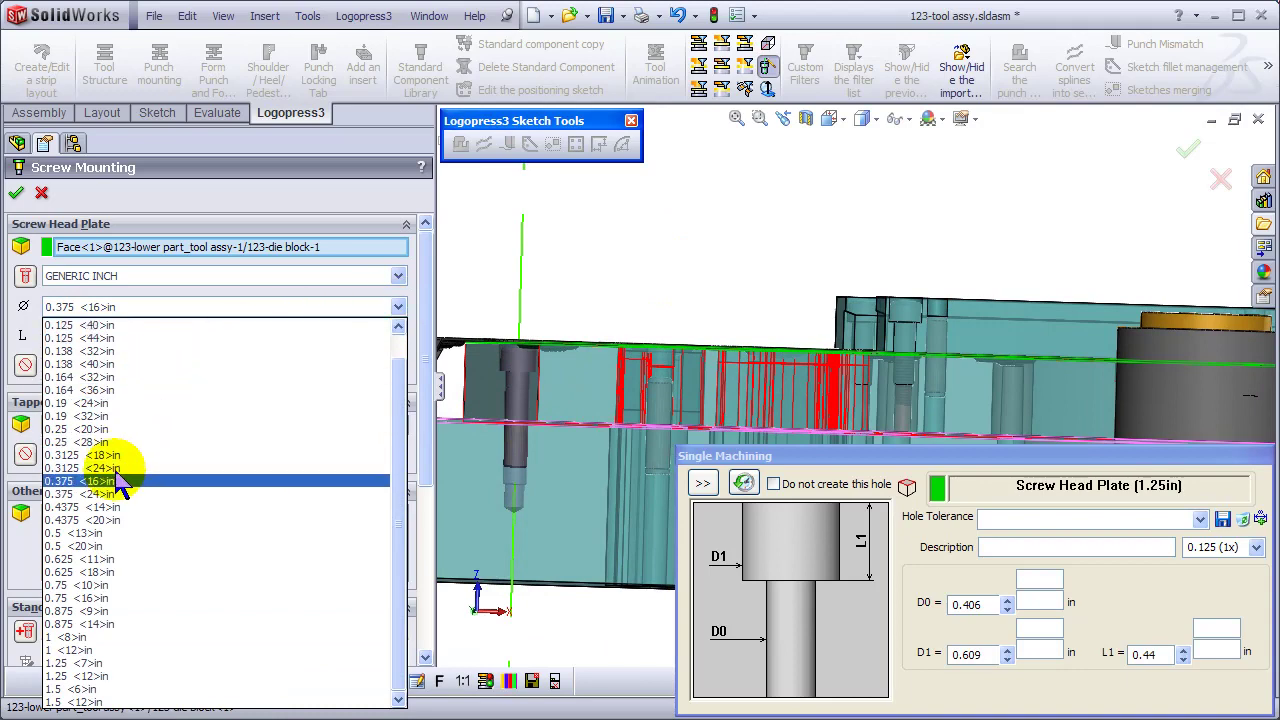
click(97, 535)
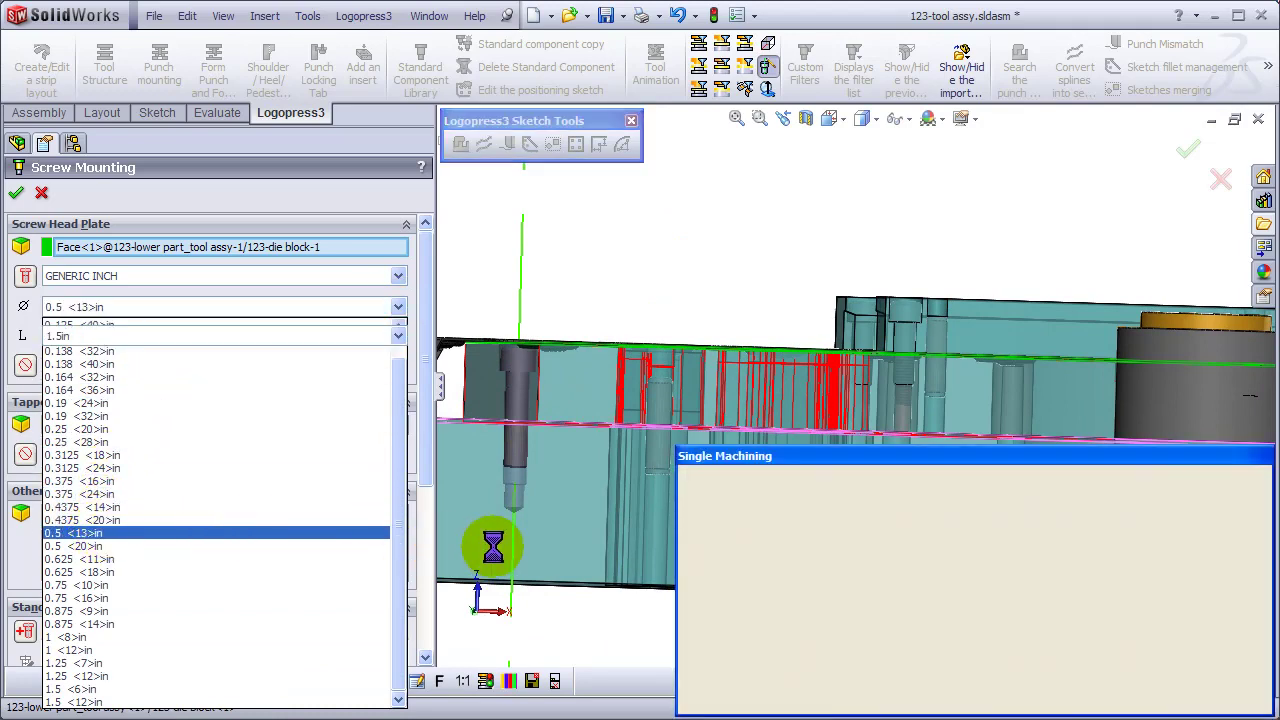
scroll(521, 414, down, 3)
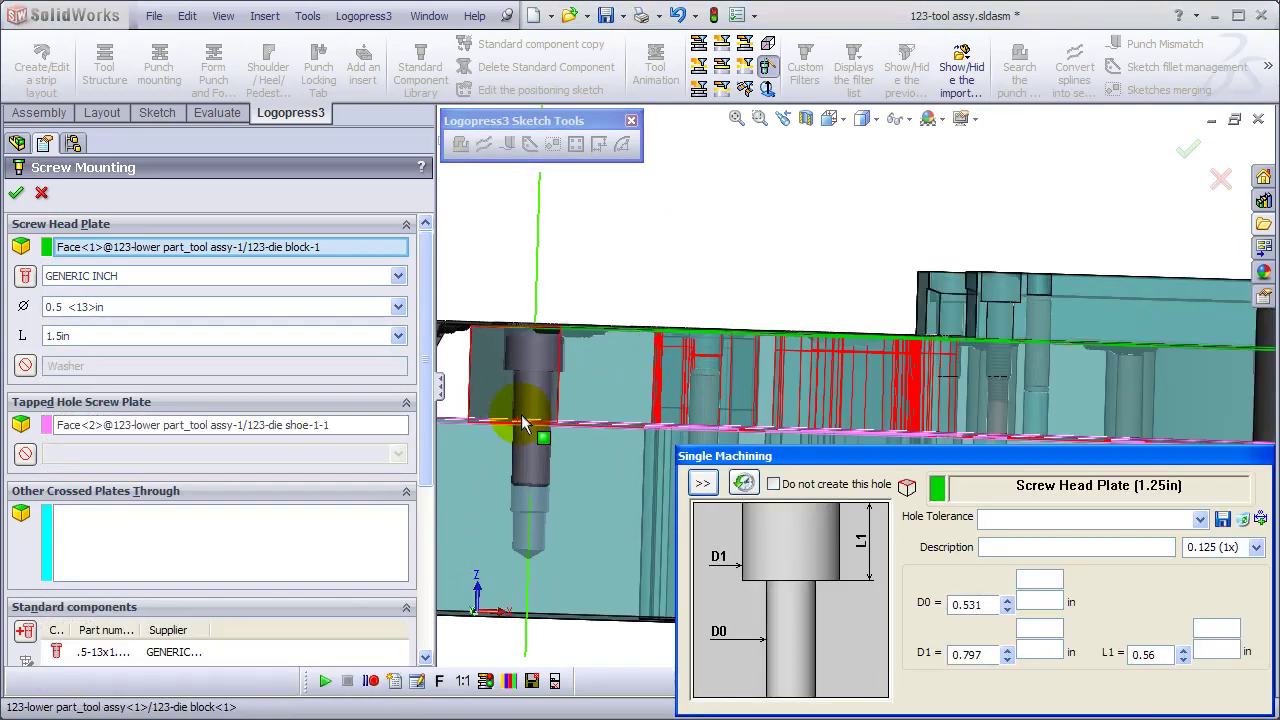
scroll(642, 566, up, 1)
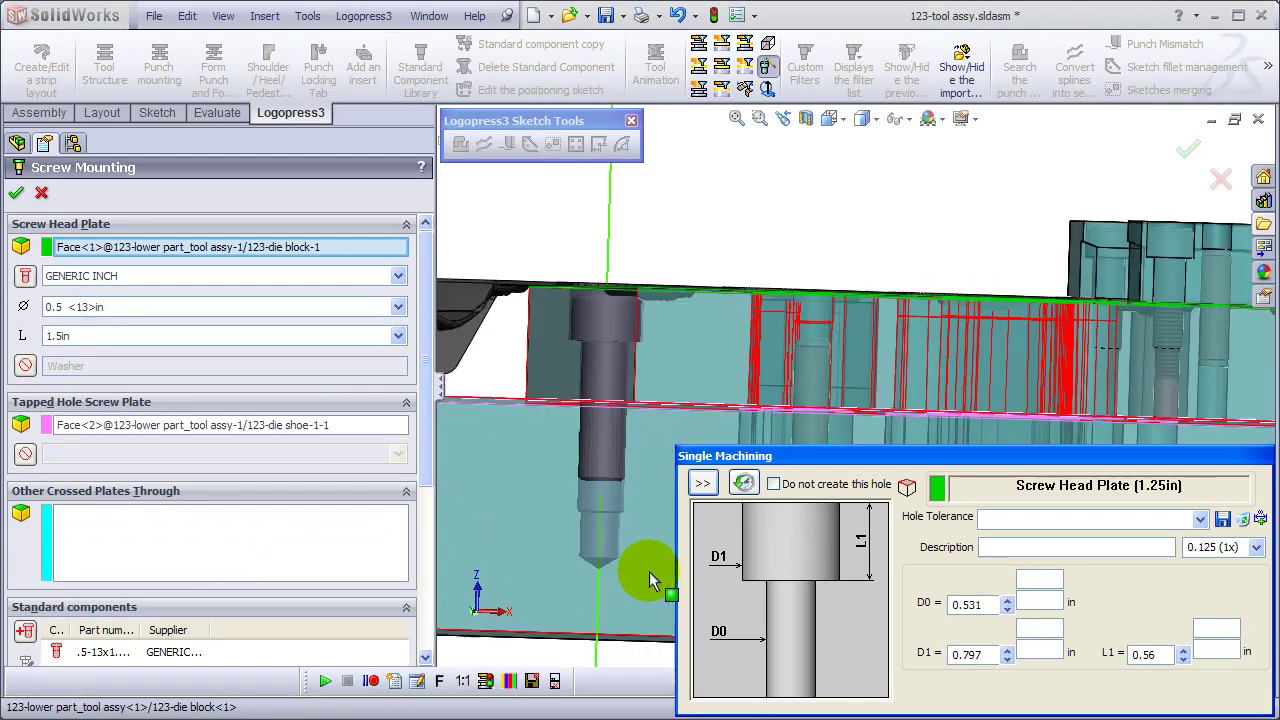
Set the die block's counterbore depth L1 to 0.875 in, make the die shoe's tapped hole a through hole, and accept the screw.
double_click(1143, 653)
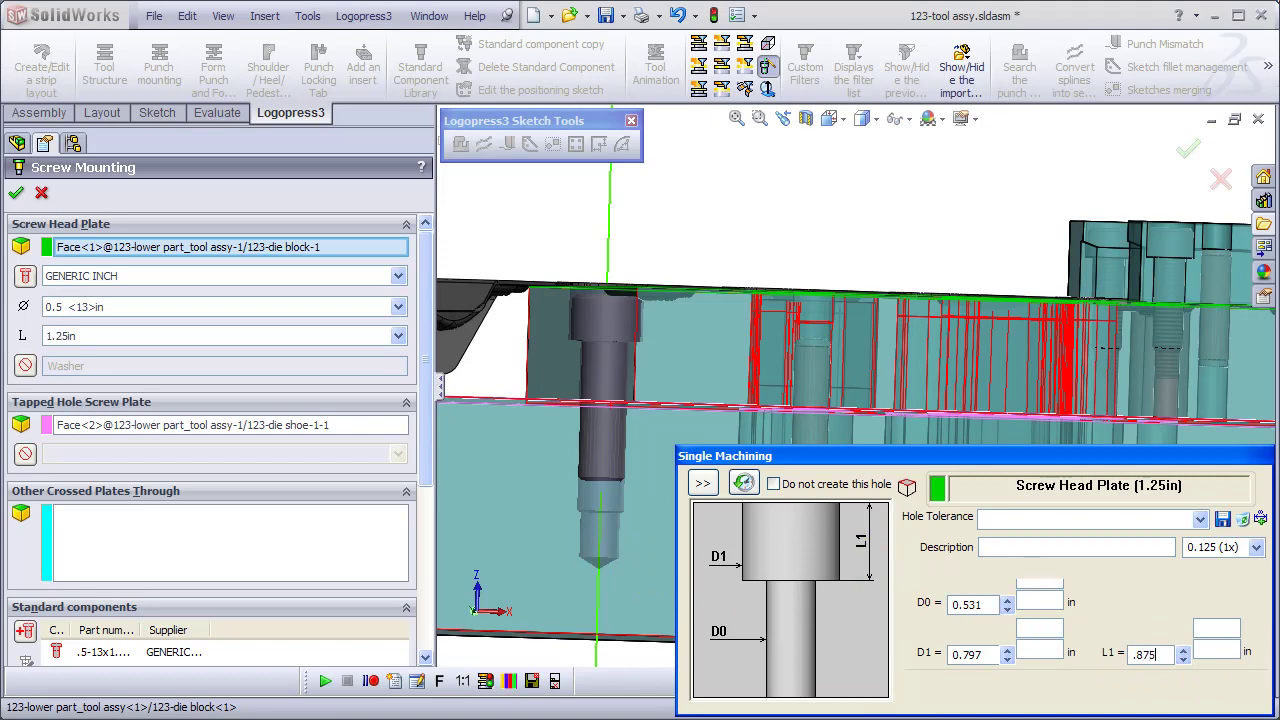
key(Return)
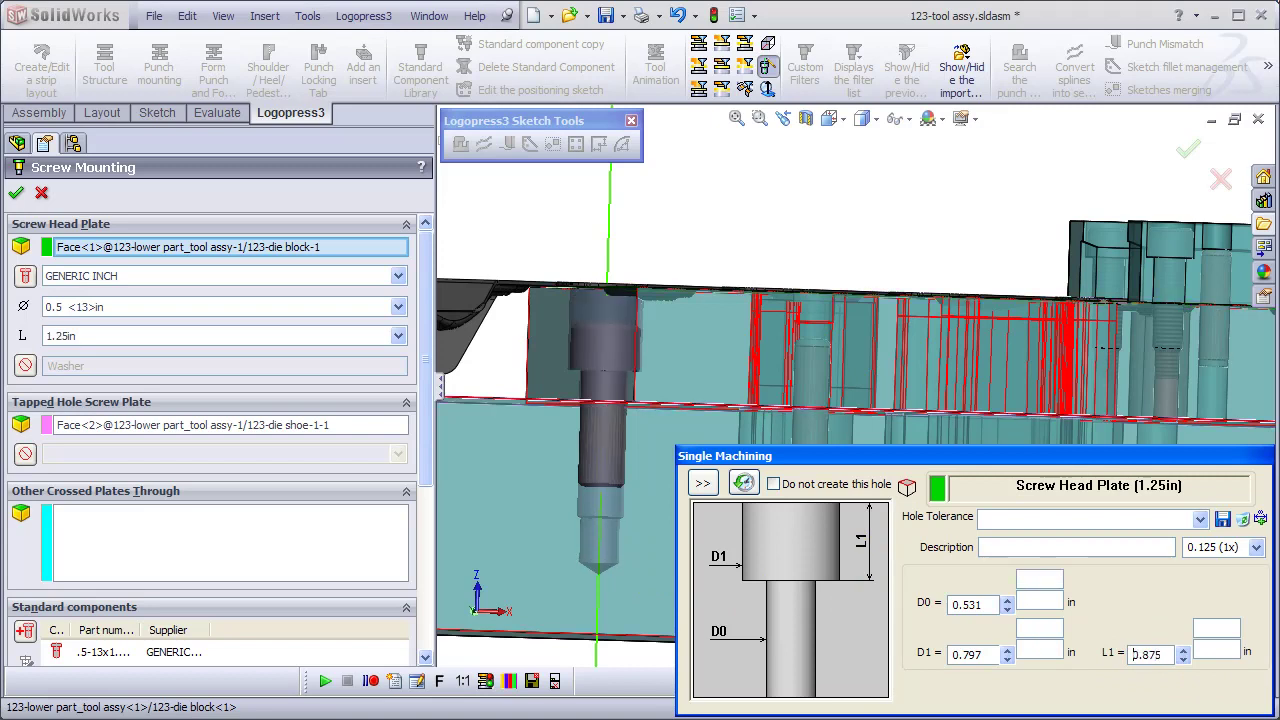
click(208, 427)
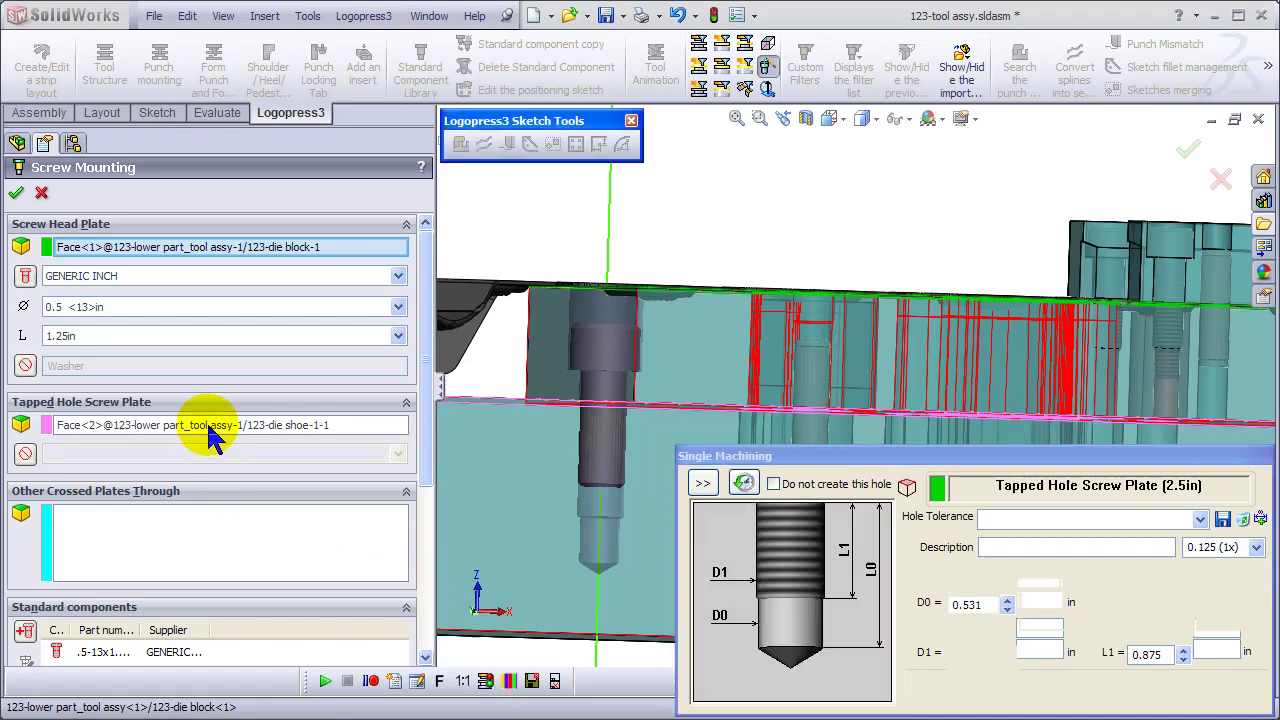
click(706, 488)
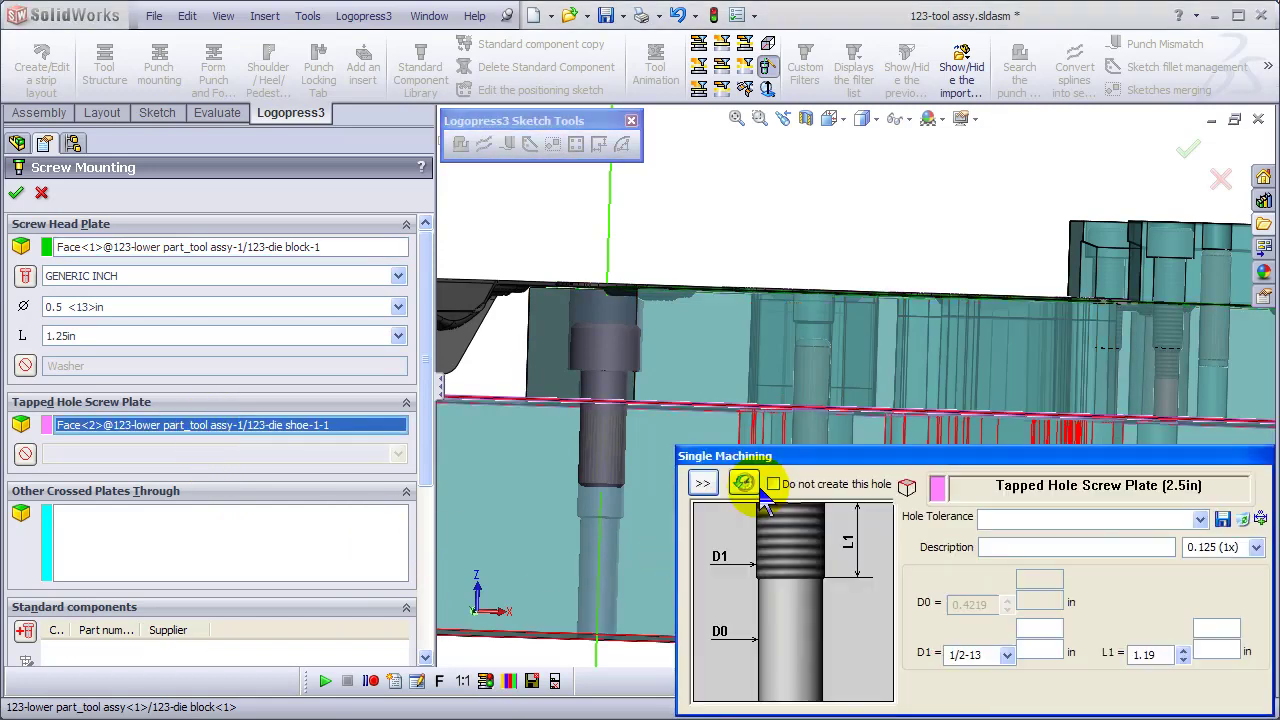
click(17, 195)
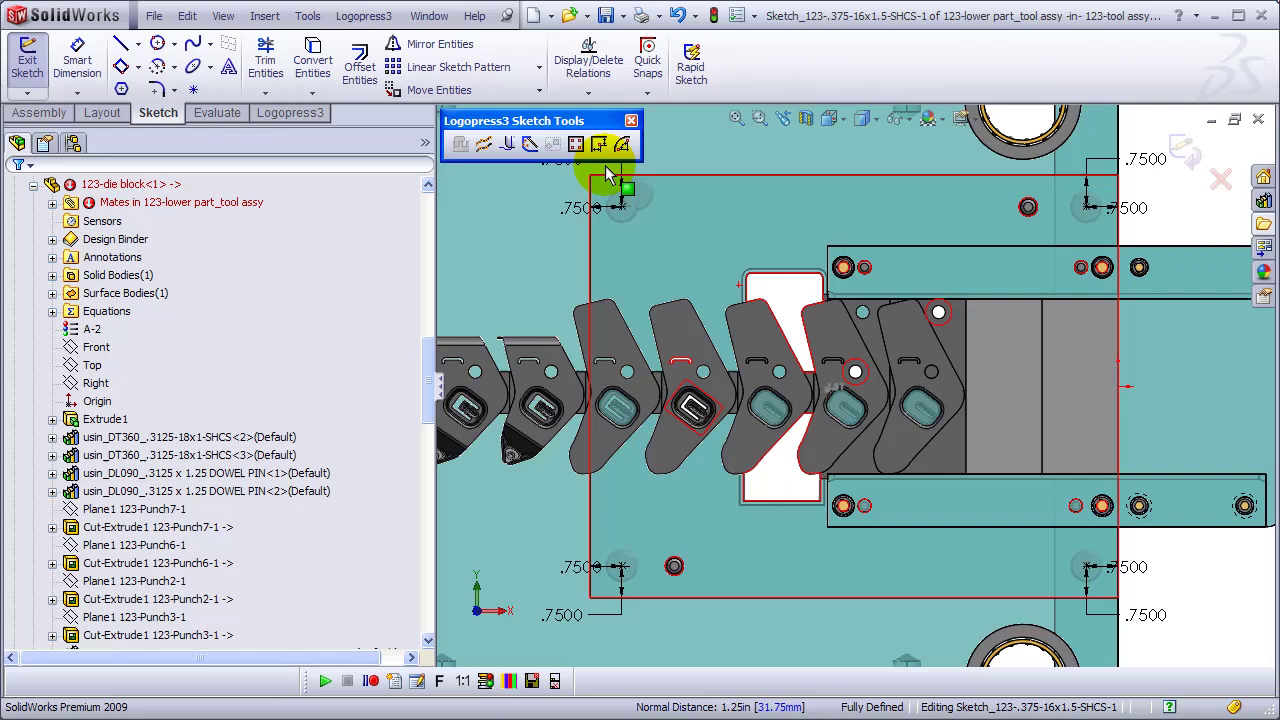
Add a 2 Points automatic pattern of screws on the die block with offsets of 6.25 in and 0.75 in, and finish the positioning sketch.
click(575, 143)
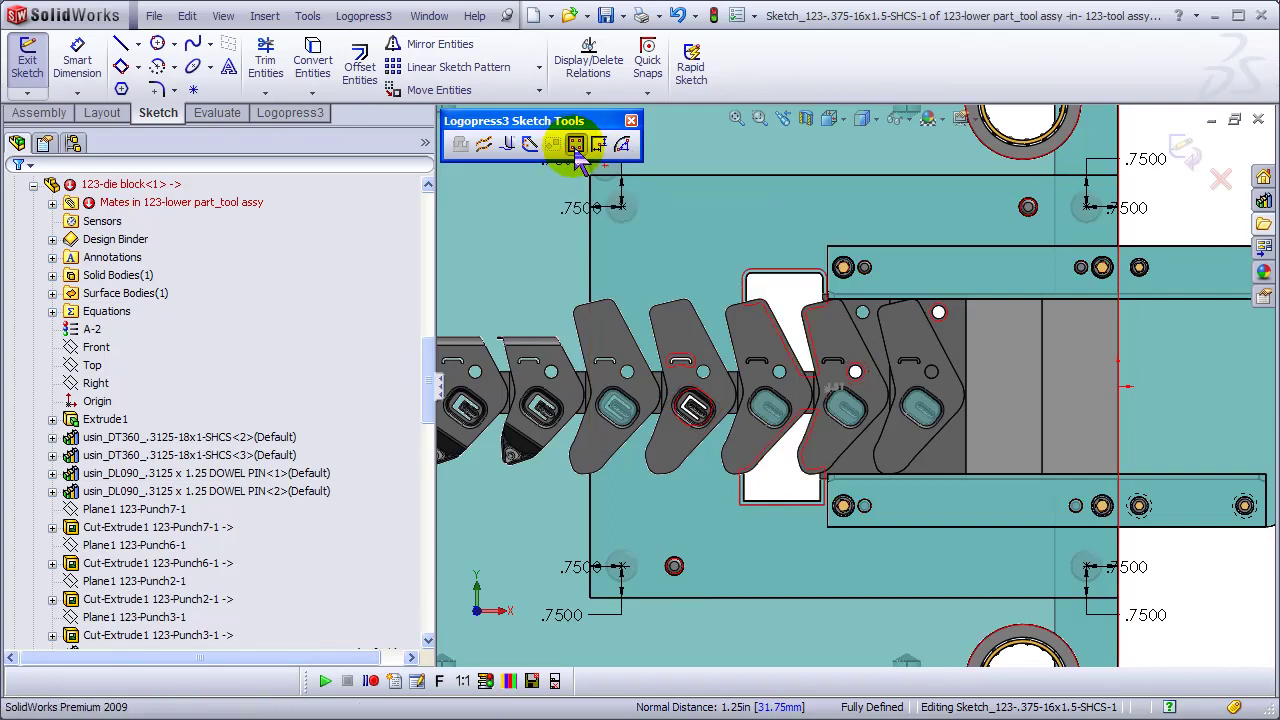
click(920, 470)
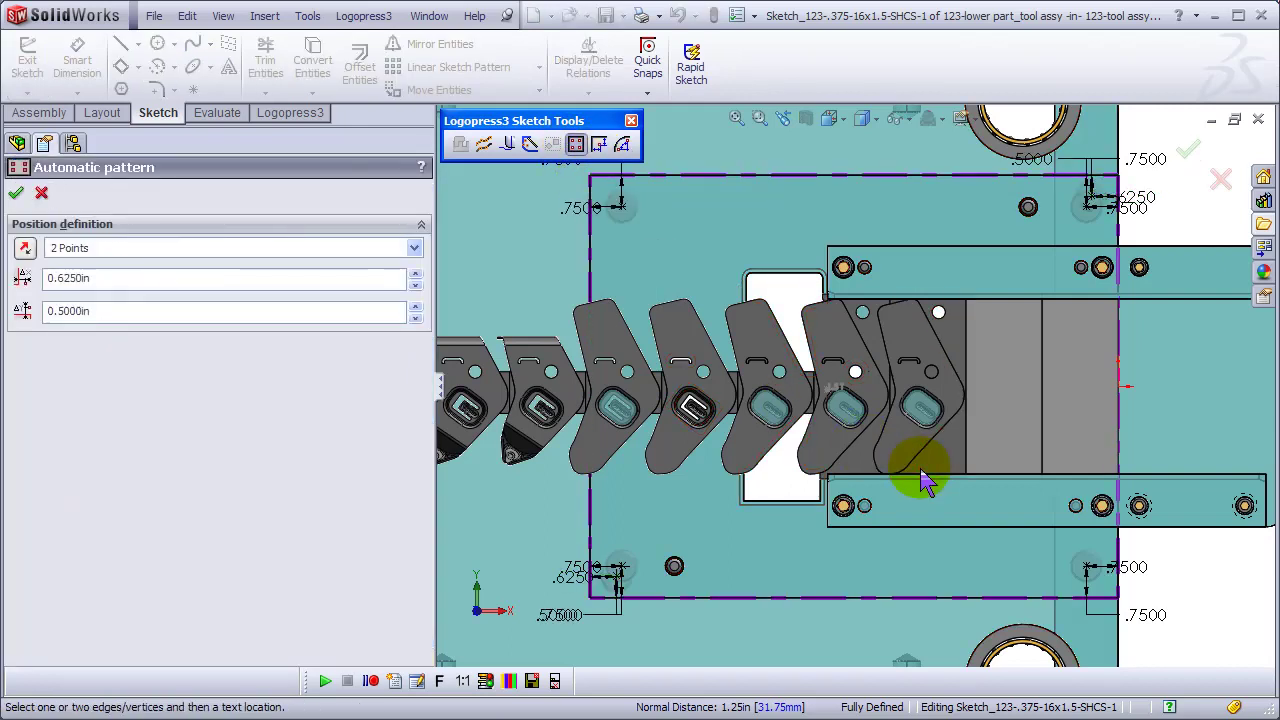
click(108, 279)
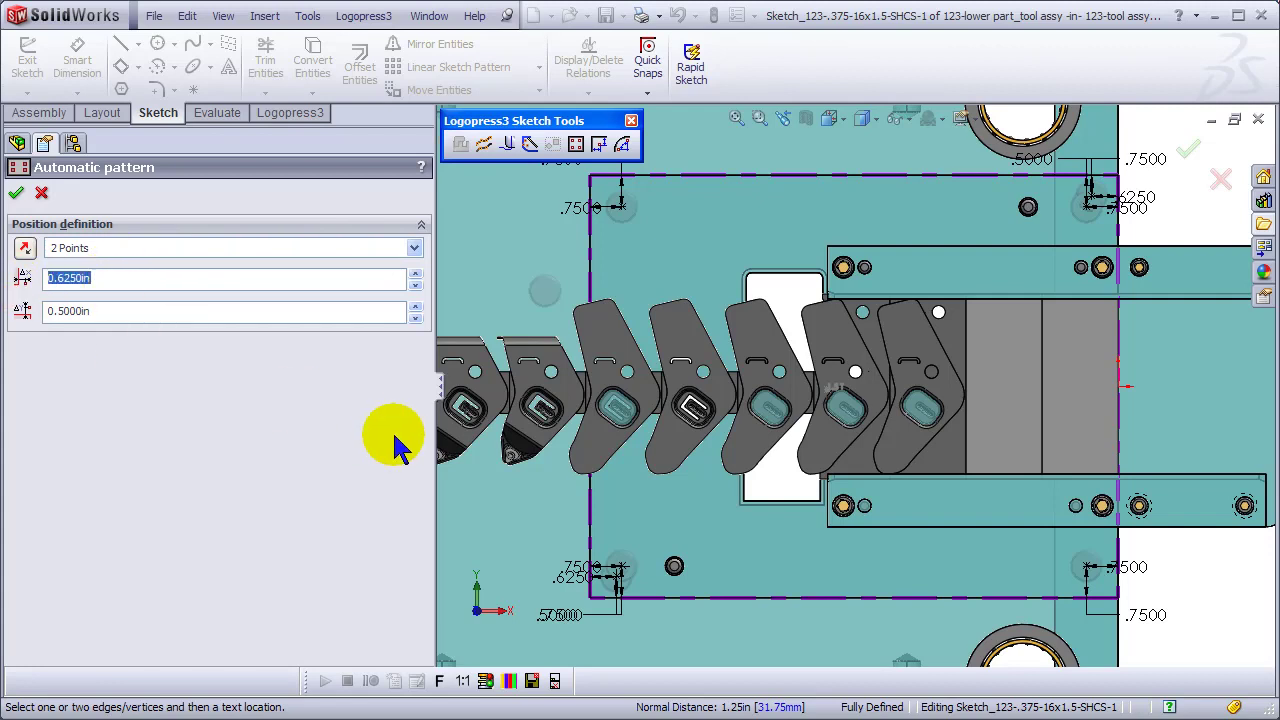
text(6)
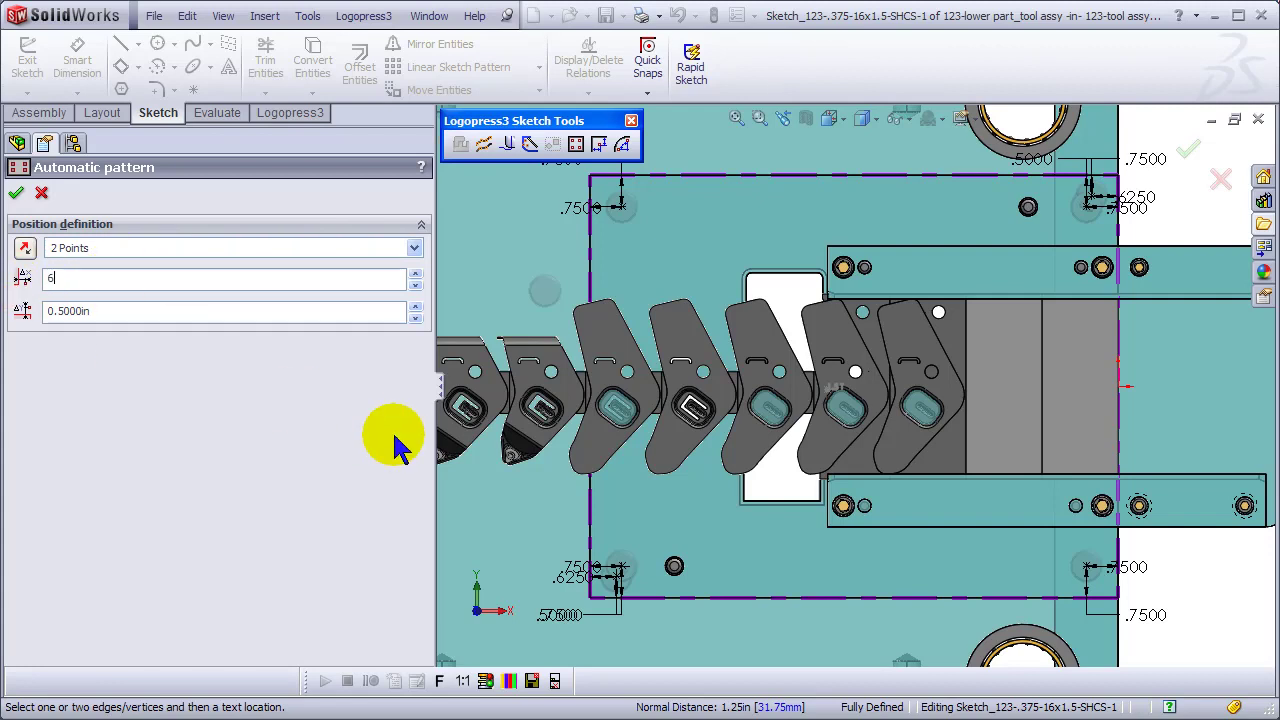
text(.25)
key(Return)
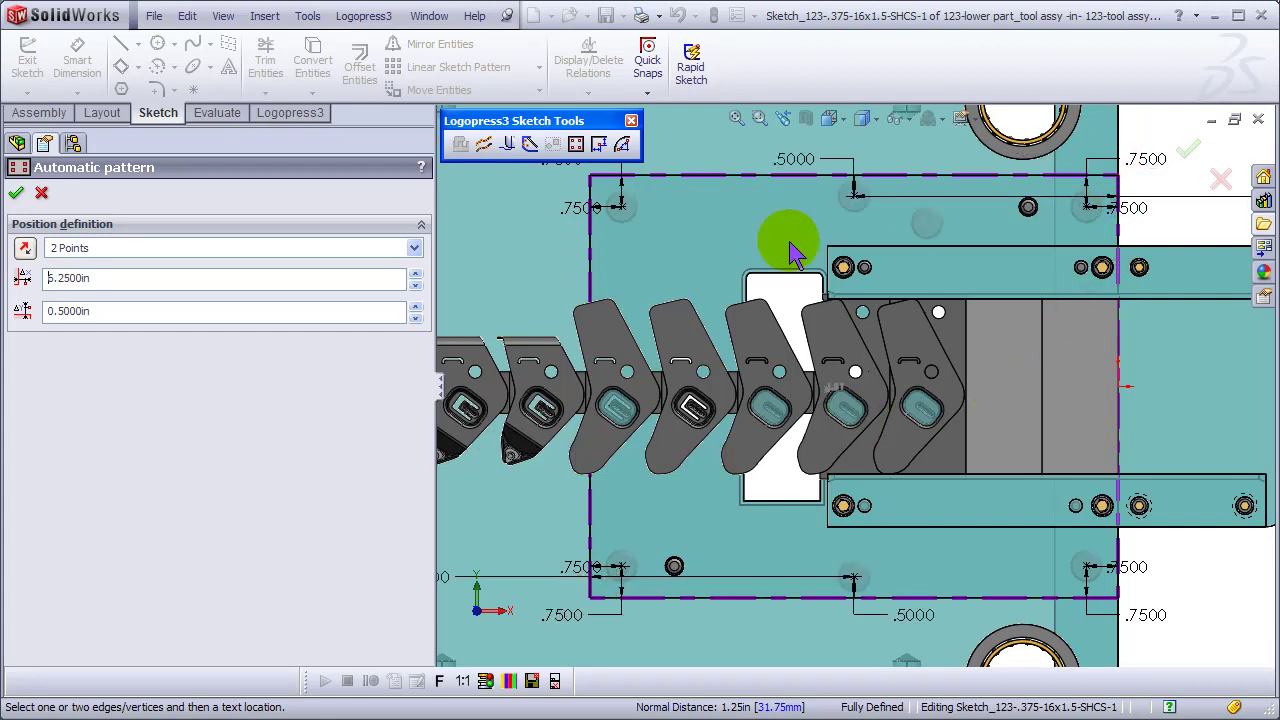
click(415, 306)
click(415, 306)
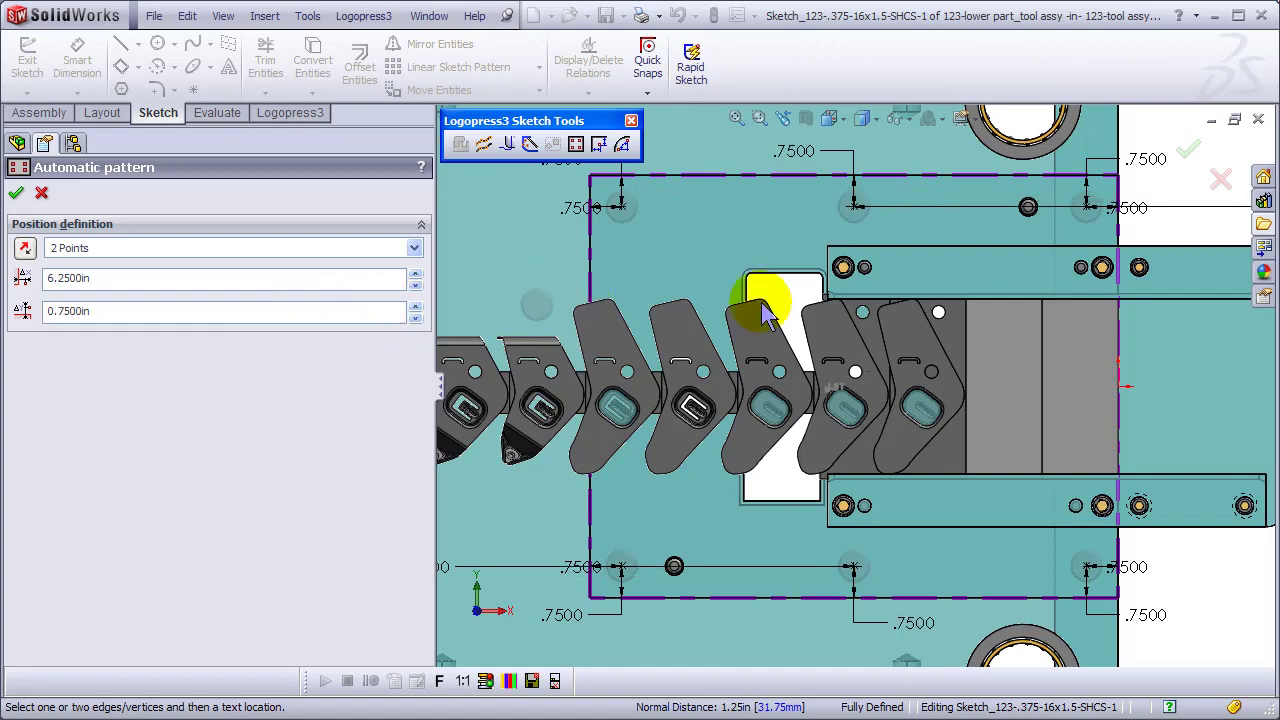
click(1190, 150)
click(1188, 148)
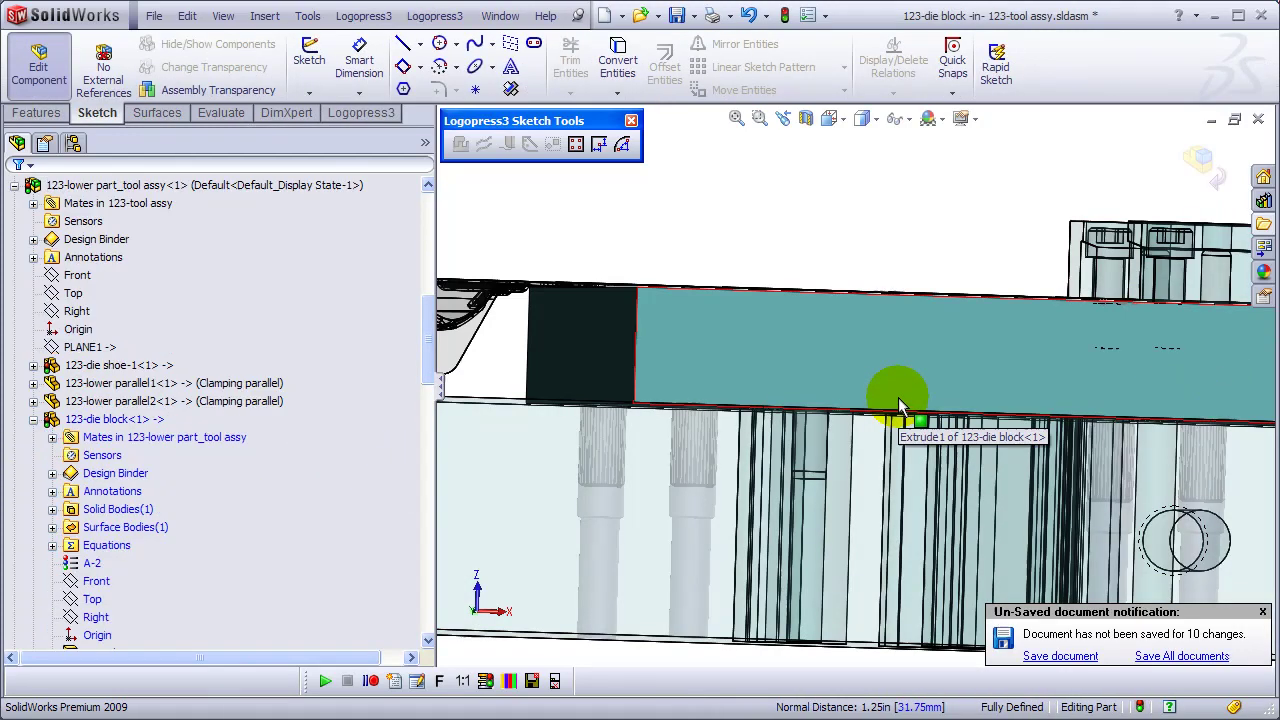
click(1055, 430)
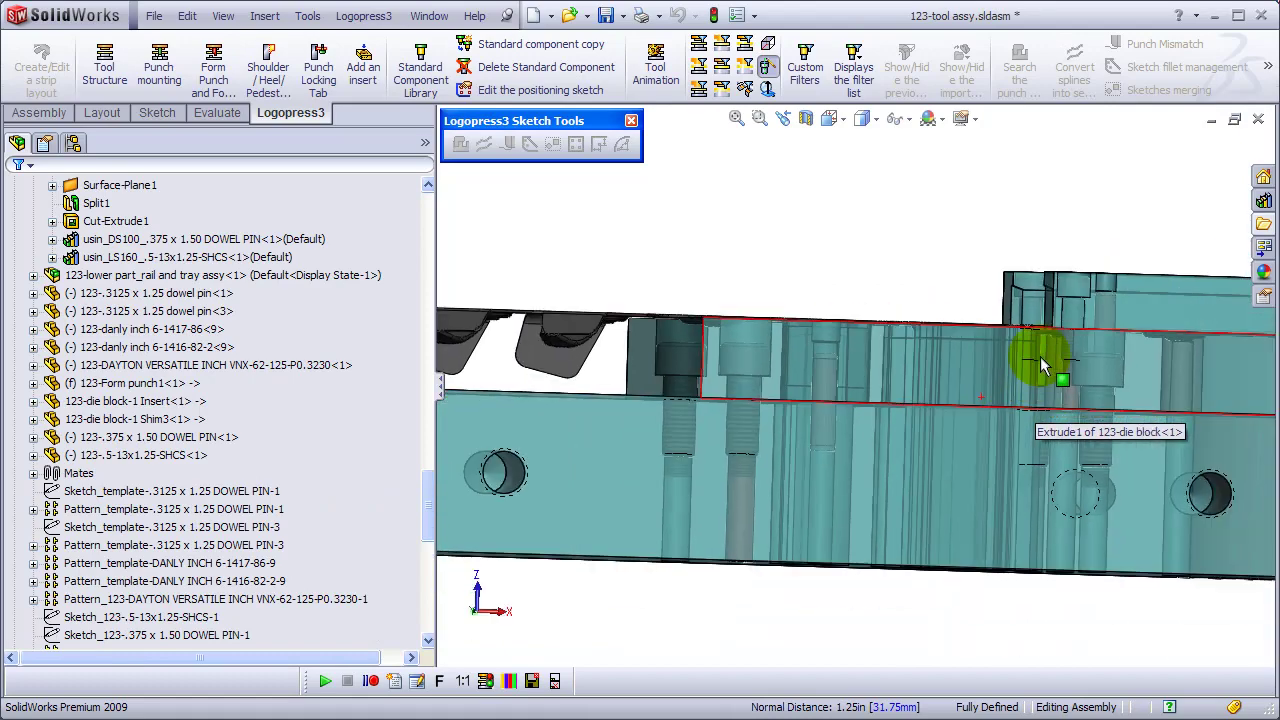
Edit the dowel pin between the die shoe and die block to a diameter of 0.5 in and accept it.
middle_drag(1040, 356, 1074, 486)
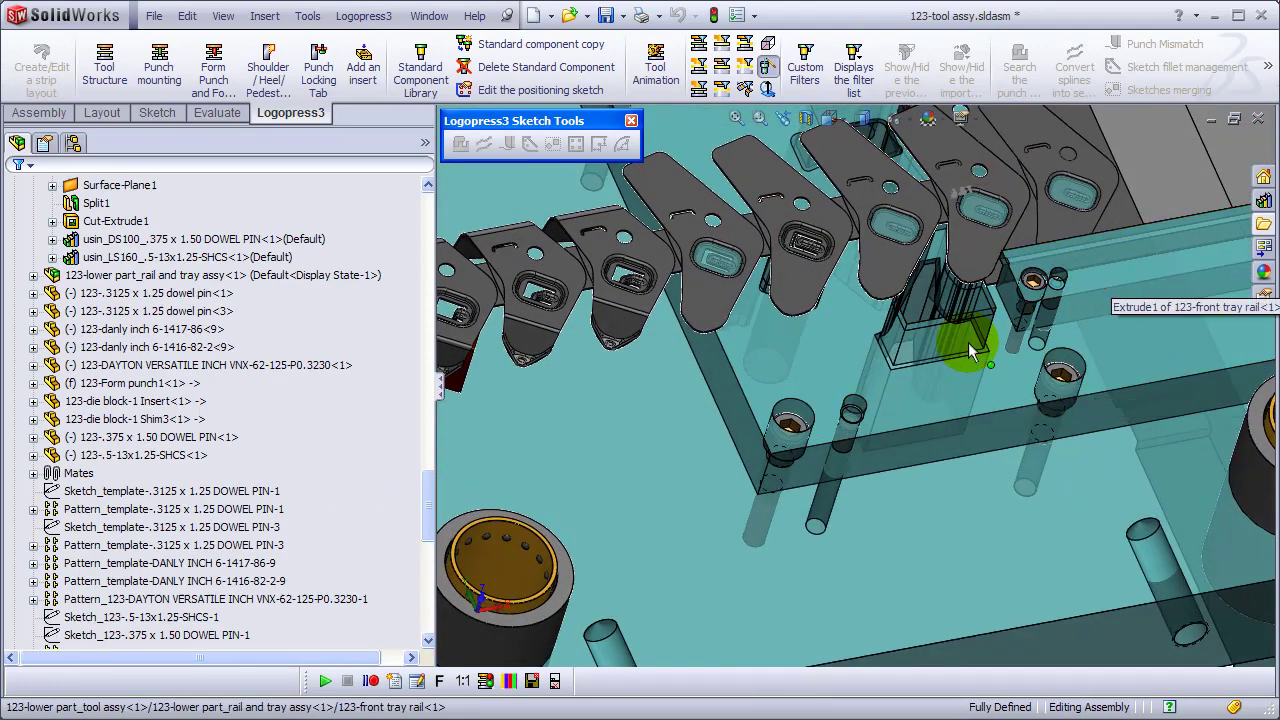
scroll(852, 420, down, 3)
click(838, 400)
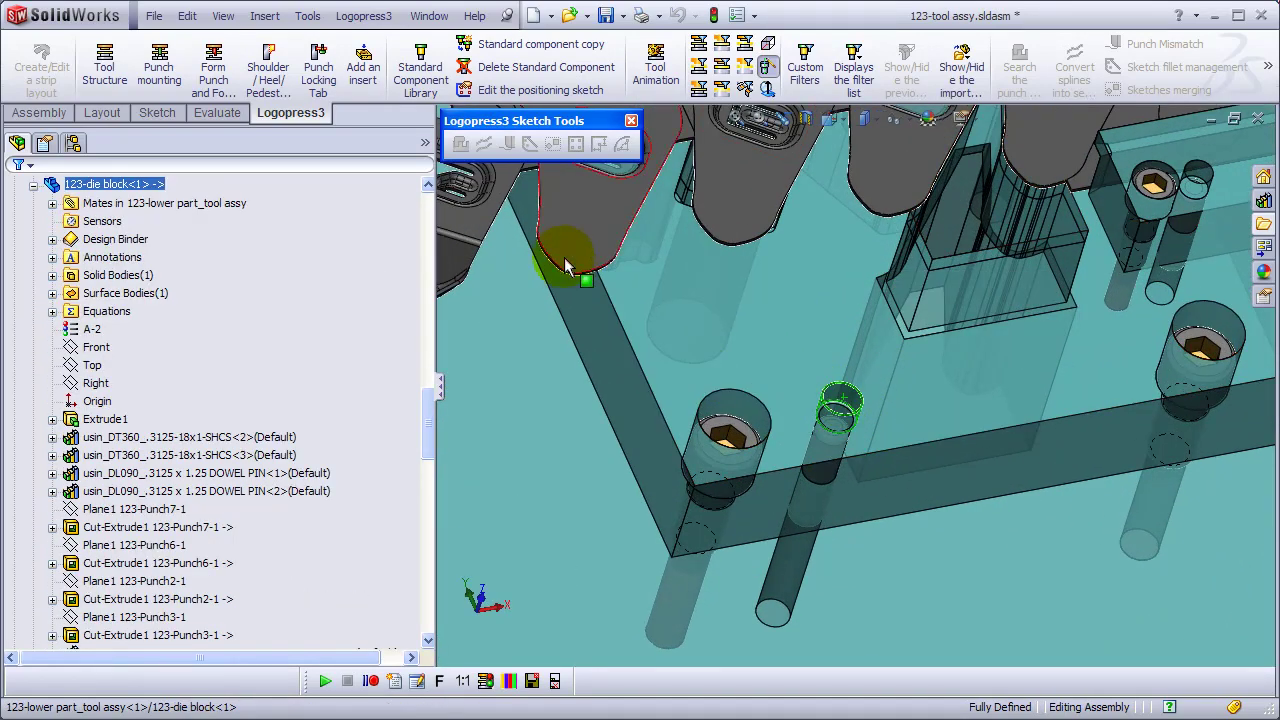
click(420, 80)
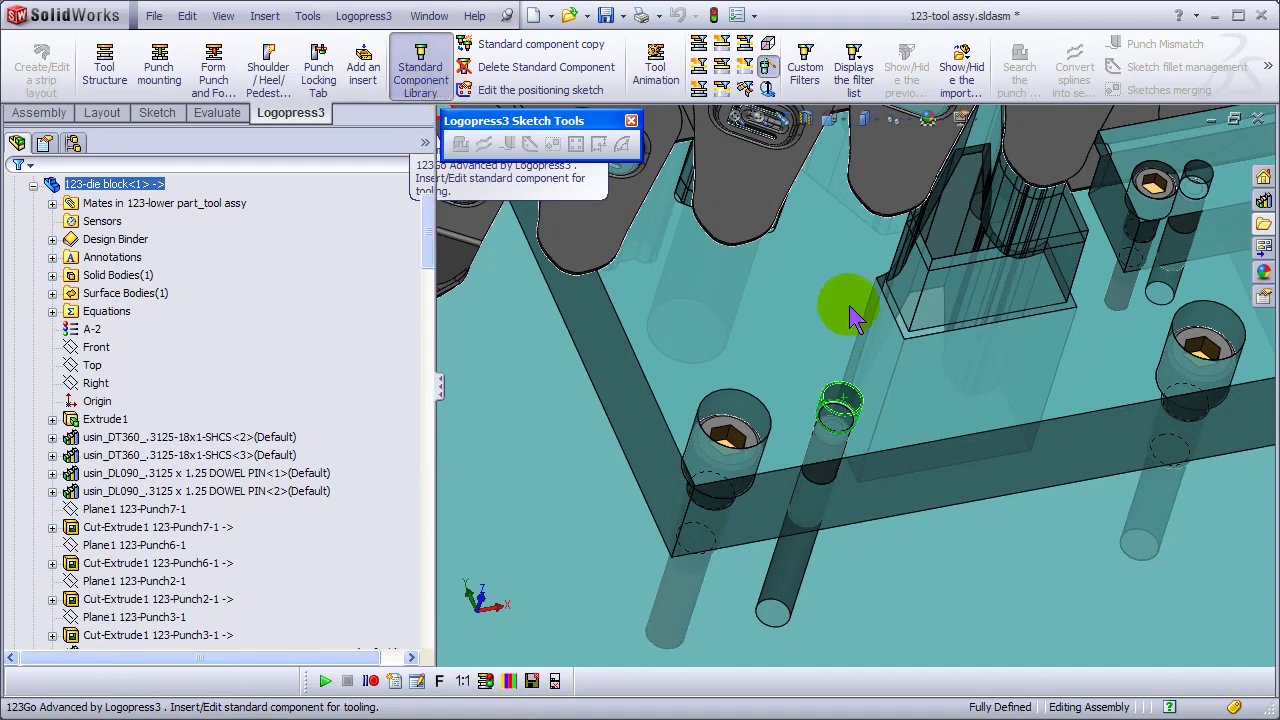
click(915, 350)
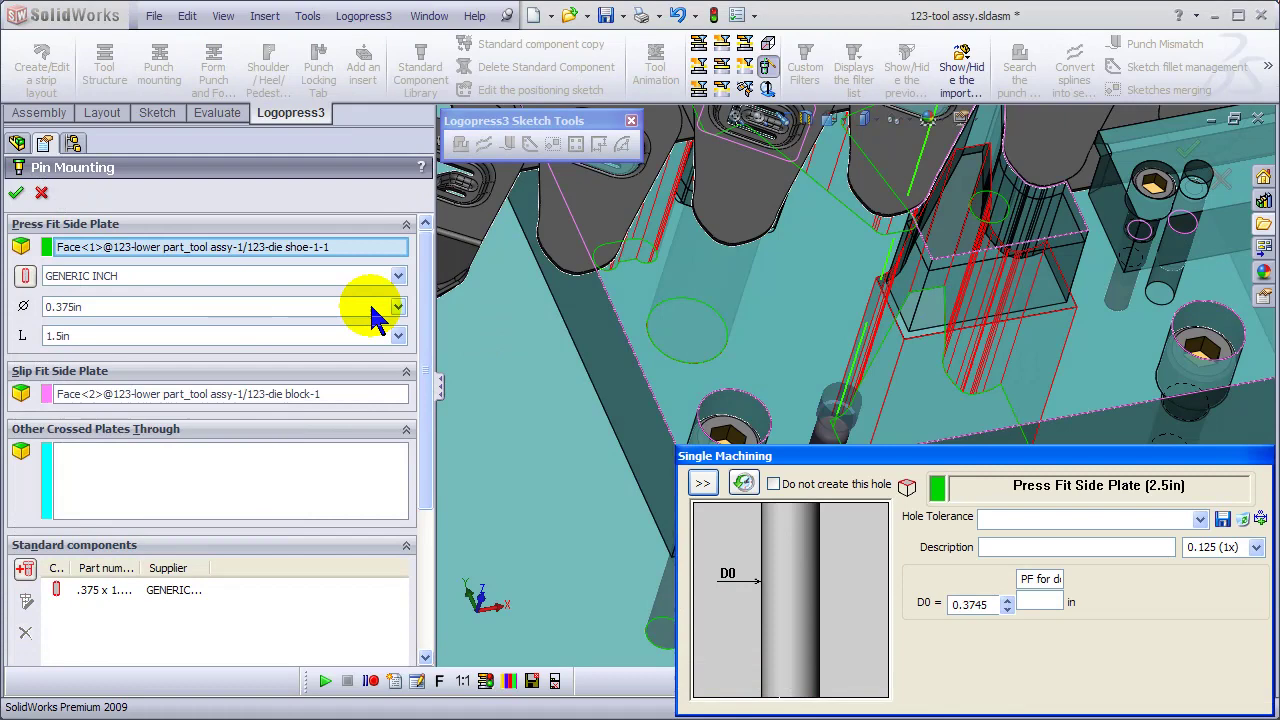
click(398, 307)
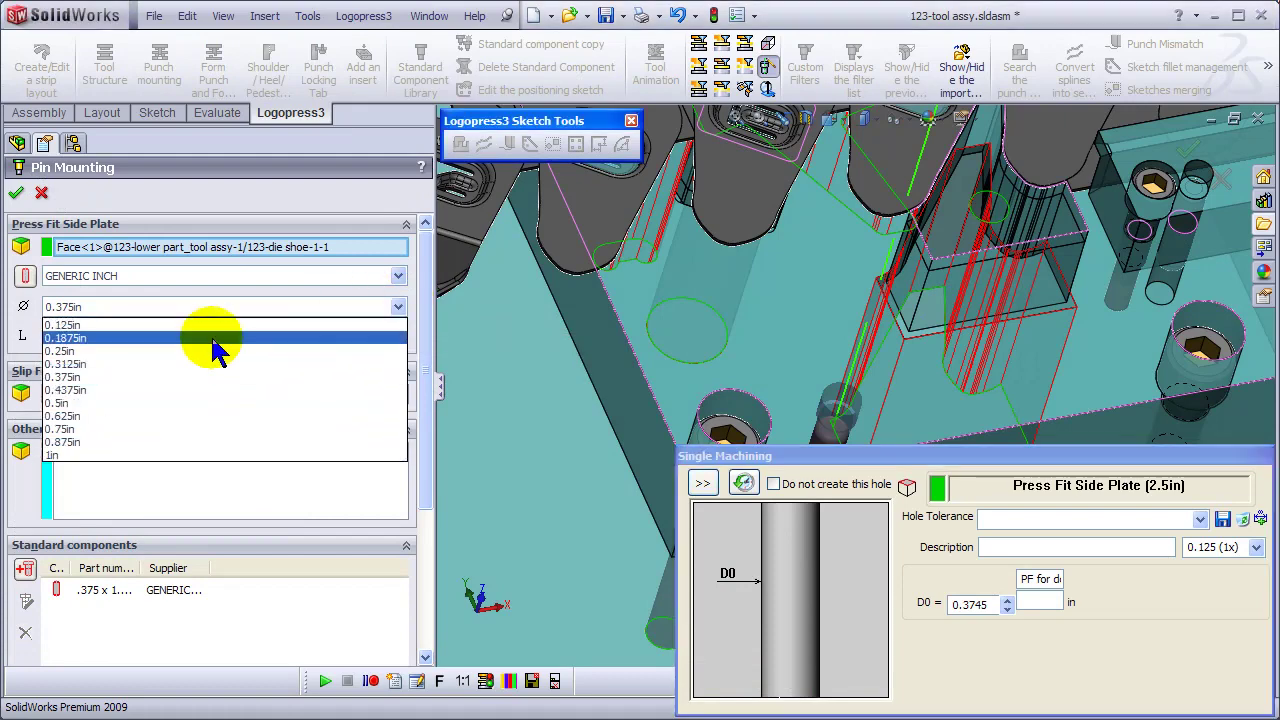
click(85, 403)
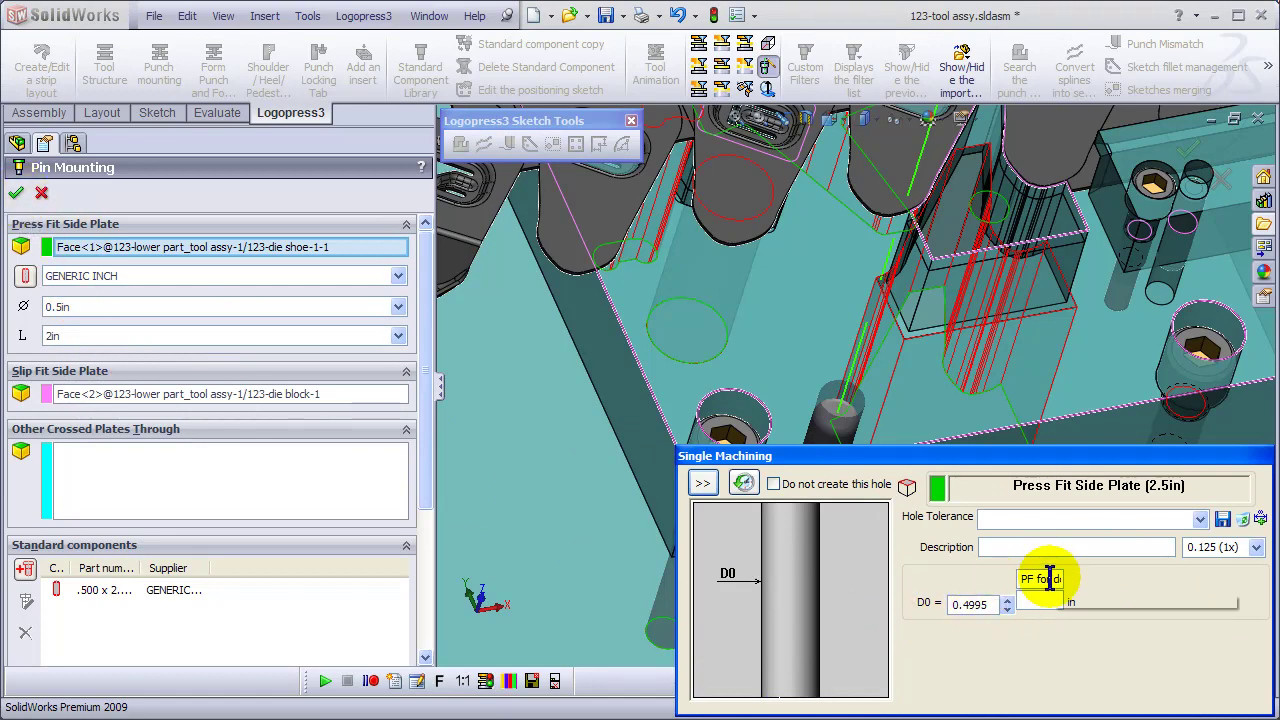
click(16, 193)
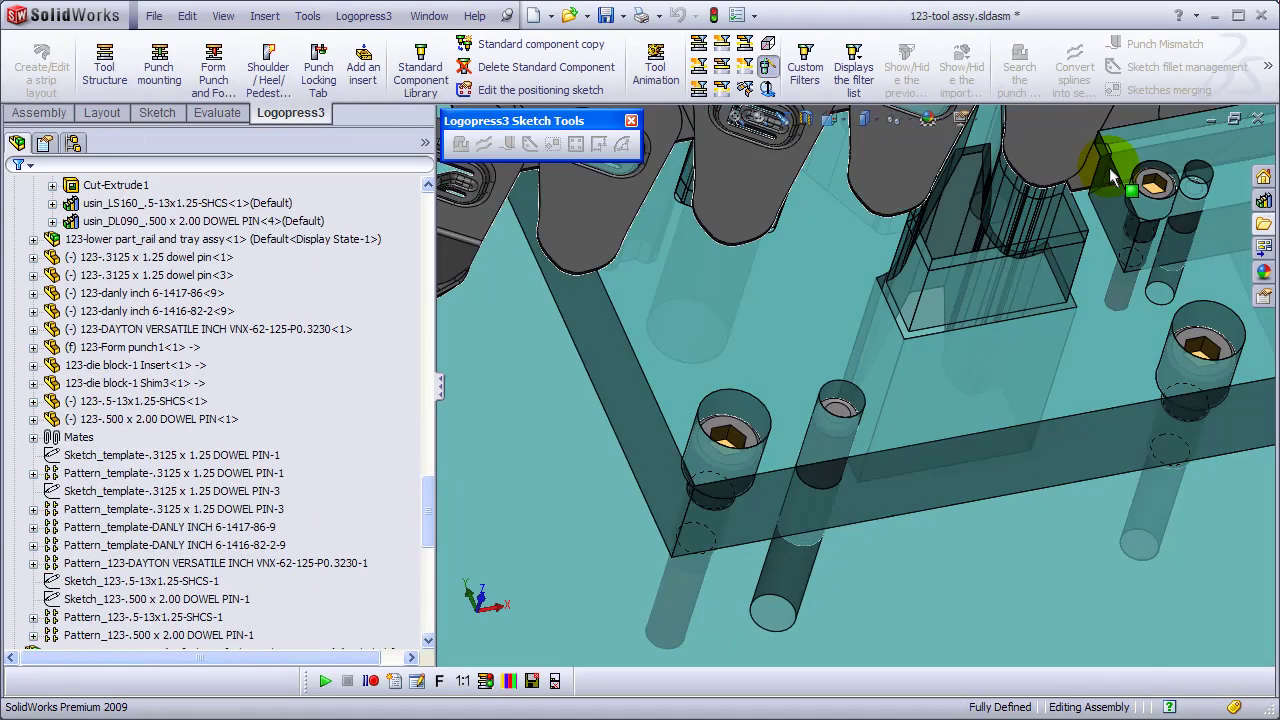
Fit the assembly in view and display the complete tool with its upper part again.
middle_drag(914, 271, 968, 280)
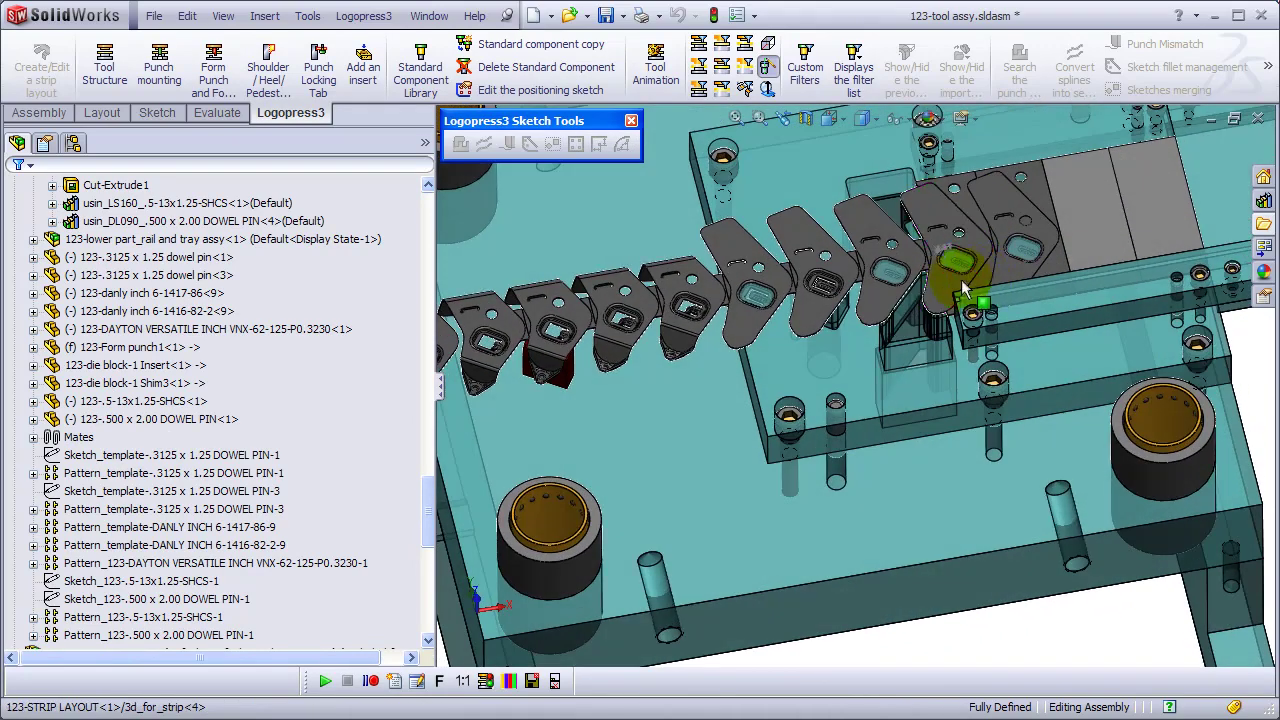
key(f)
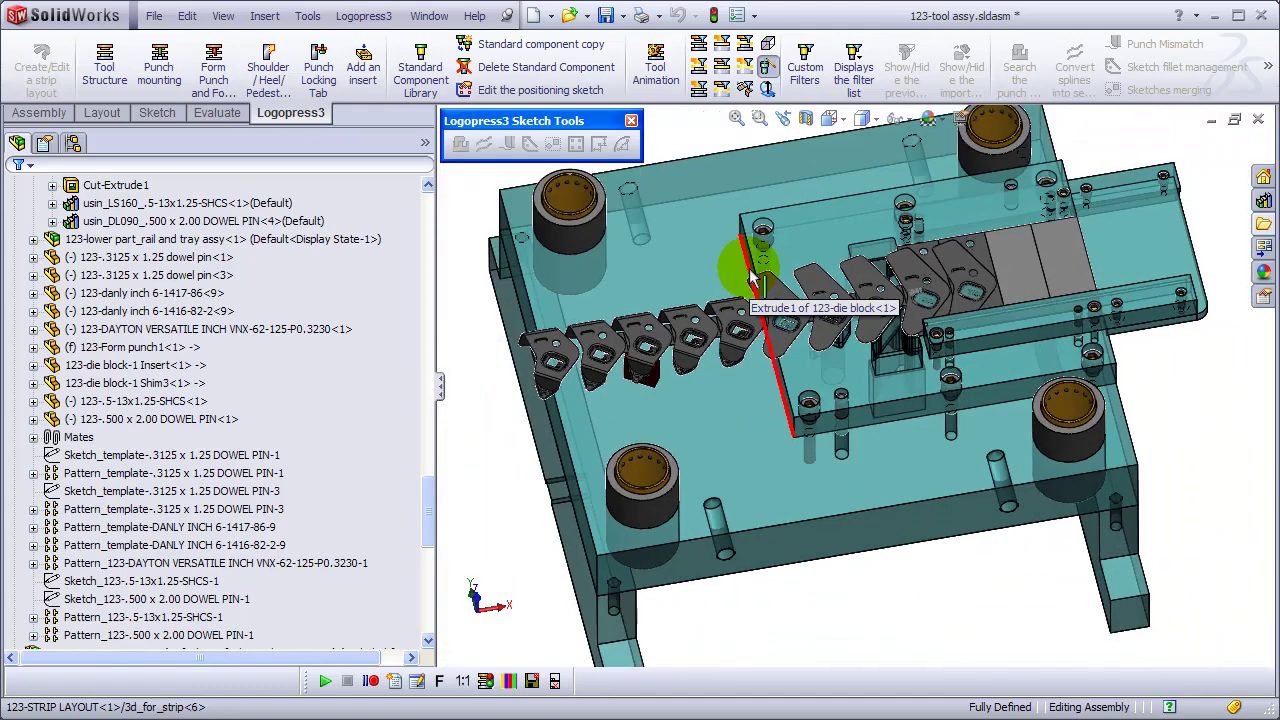
middle_drag(753, 268, 755, 154)
click(697, 45)
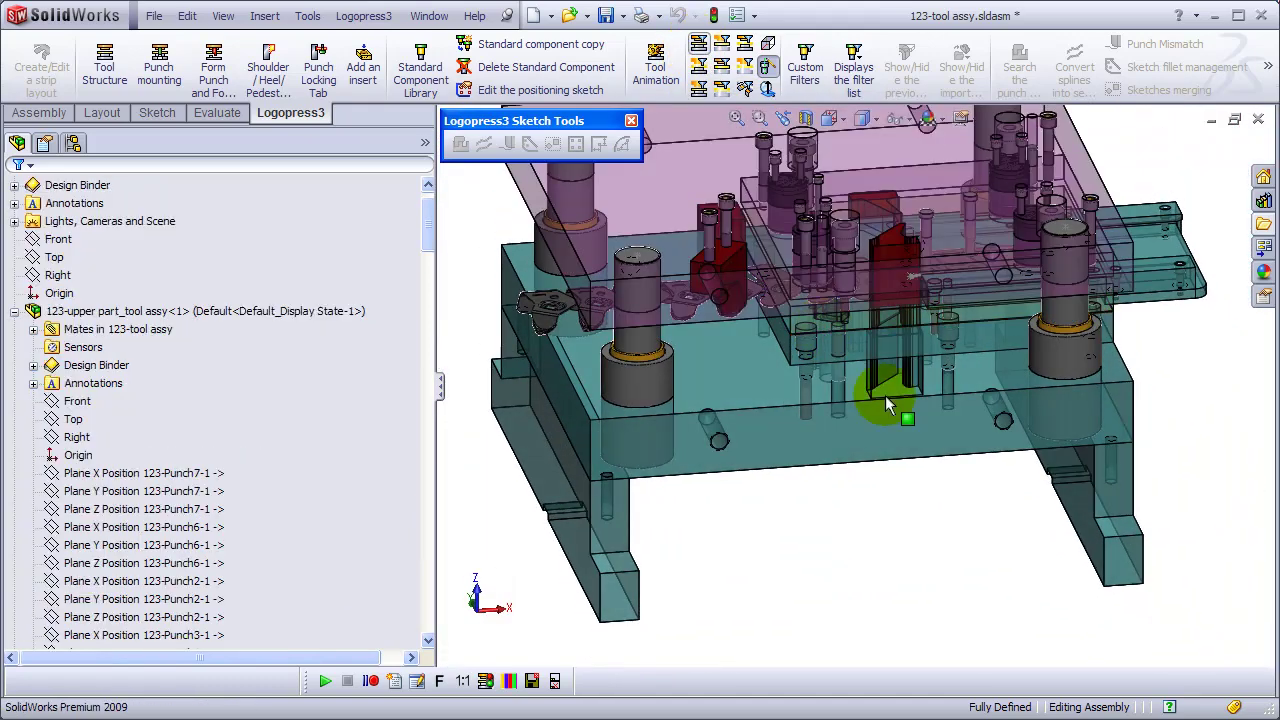
Edit the guide post between the punch shoe and die shoe and change it to the DANLY INCH style with a collar below the punch shoe.
middle_drag(886, 398, 898, 324)
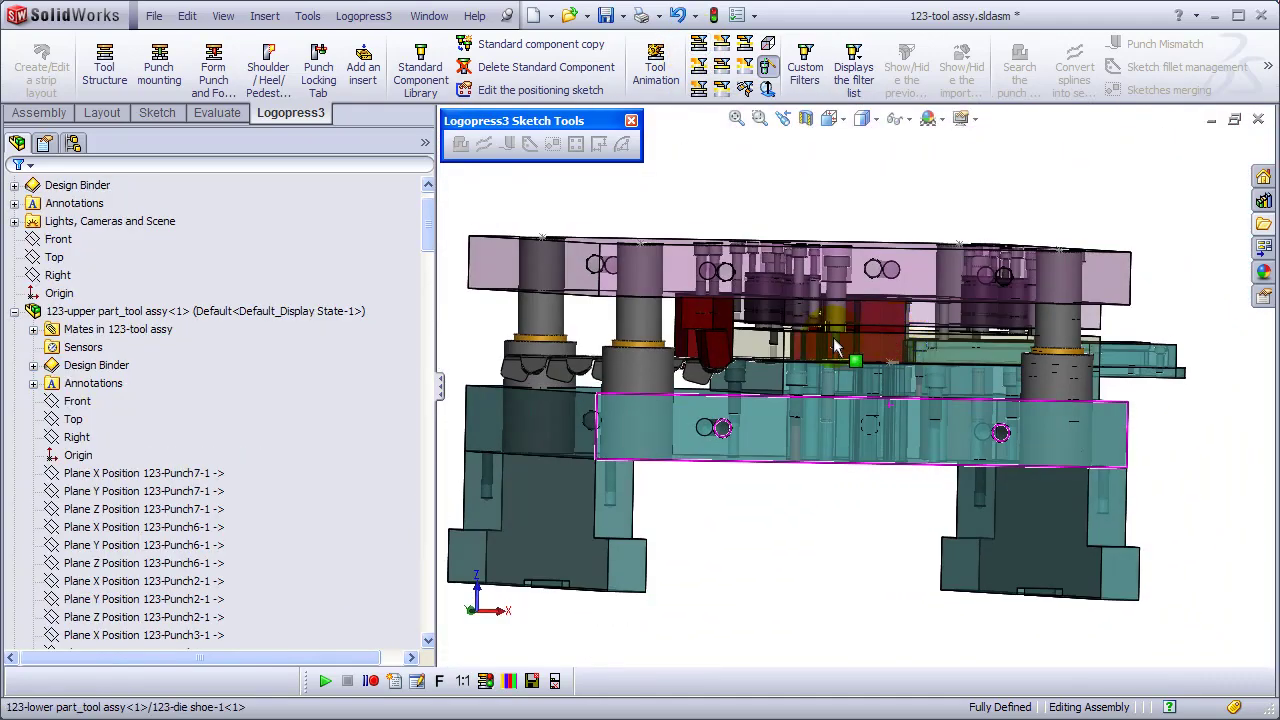
click(535, 316)
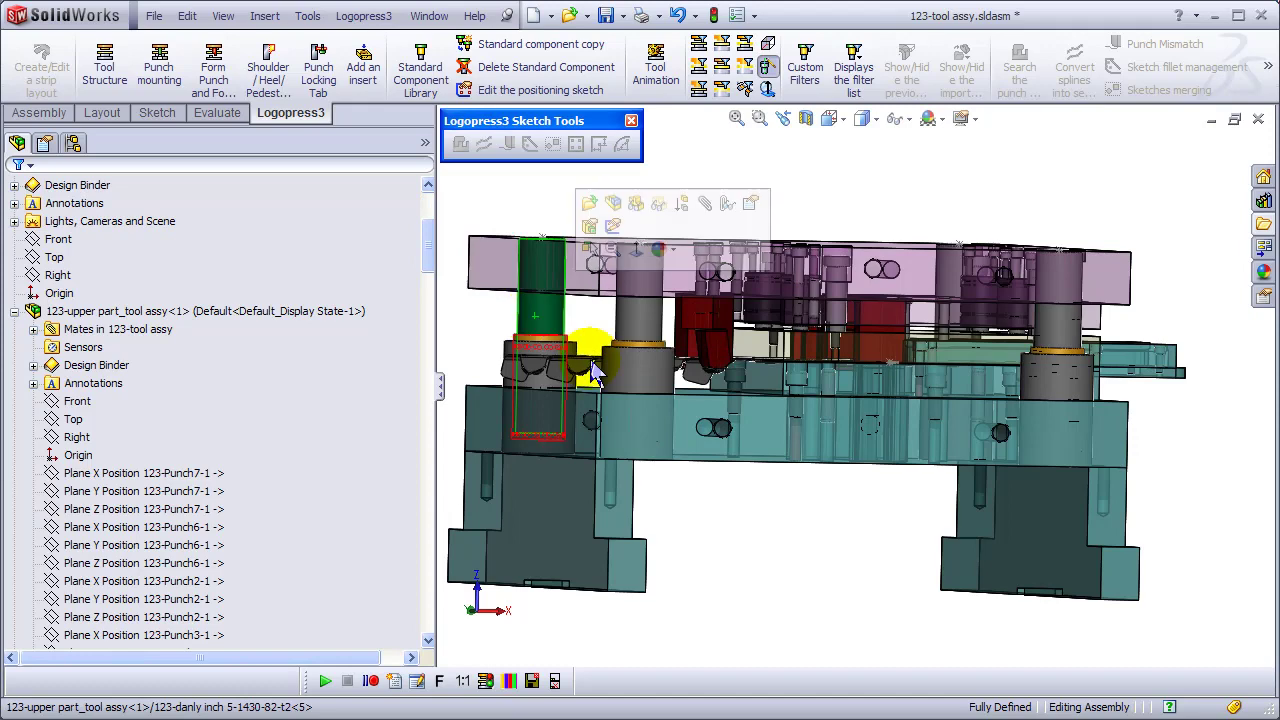
click(1062, 340)
click(421, 60)
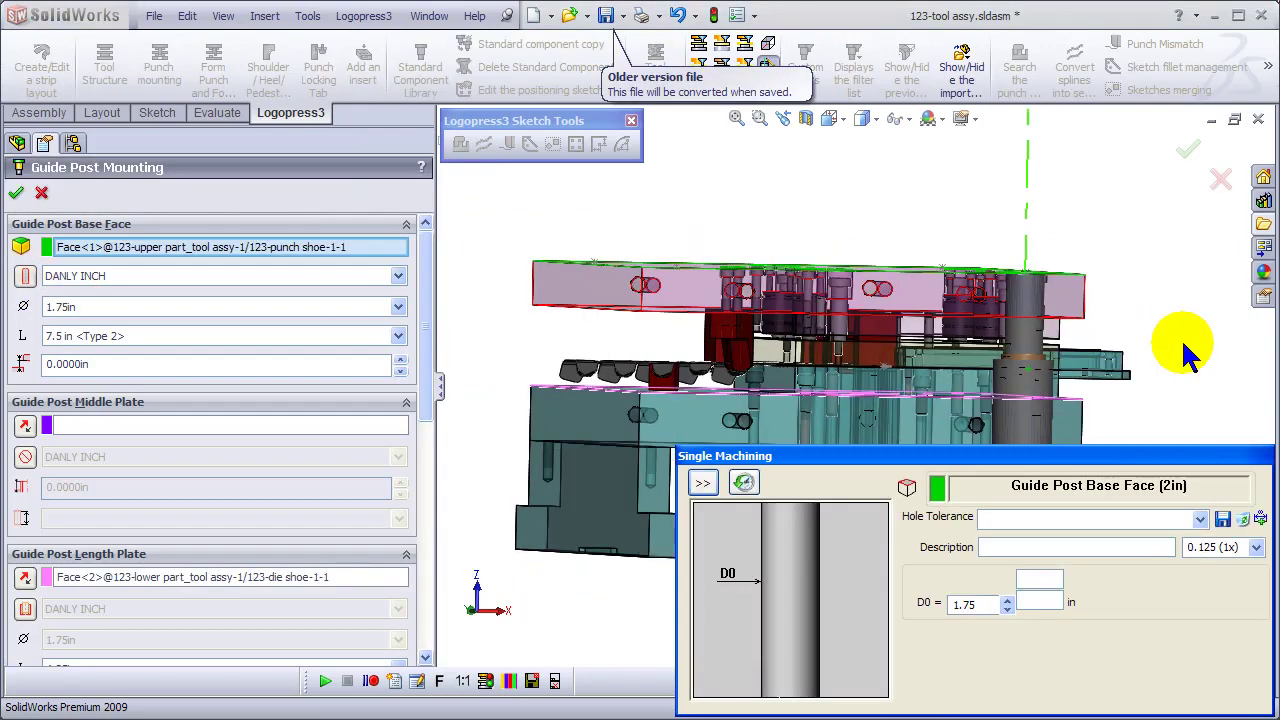
scroll(1180, 343, down, 3)
scroll(869, 420, down, 2)
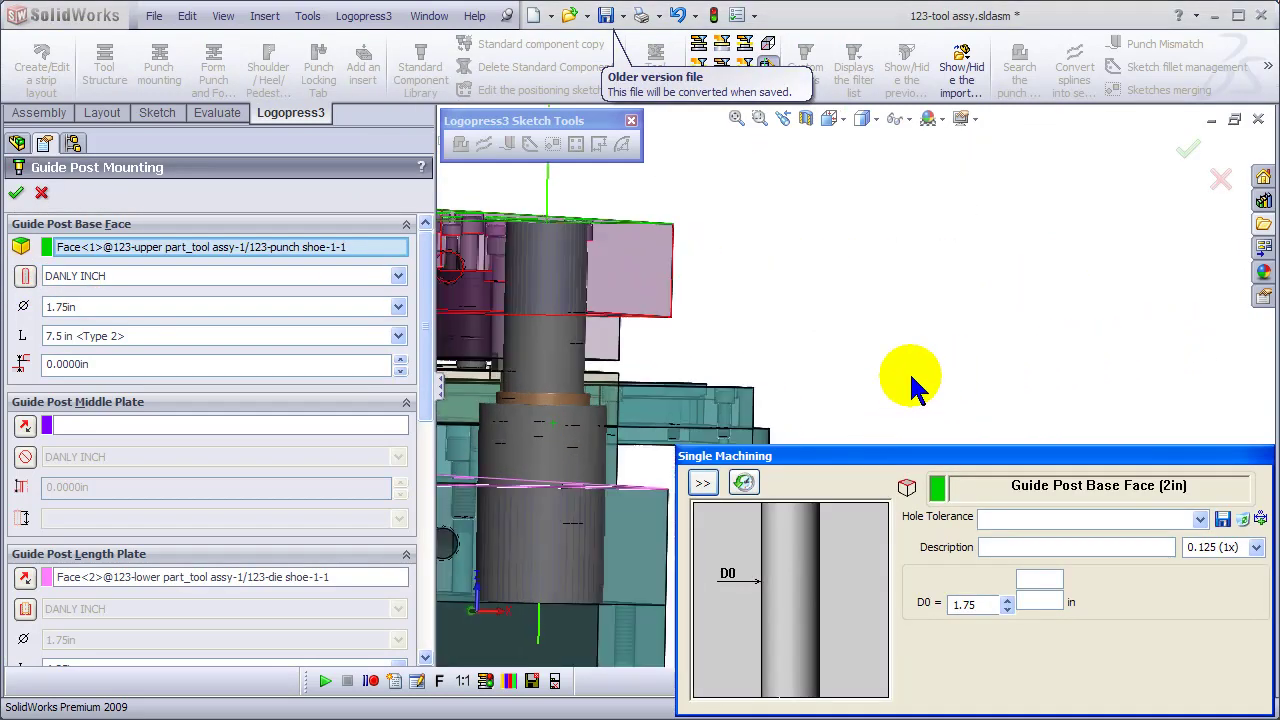
click(24, 274)
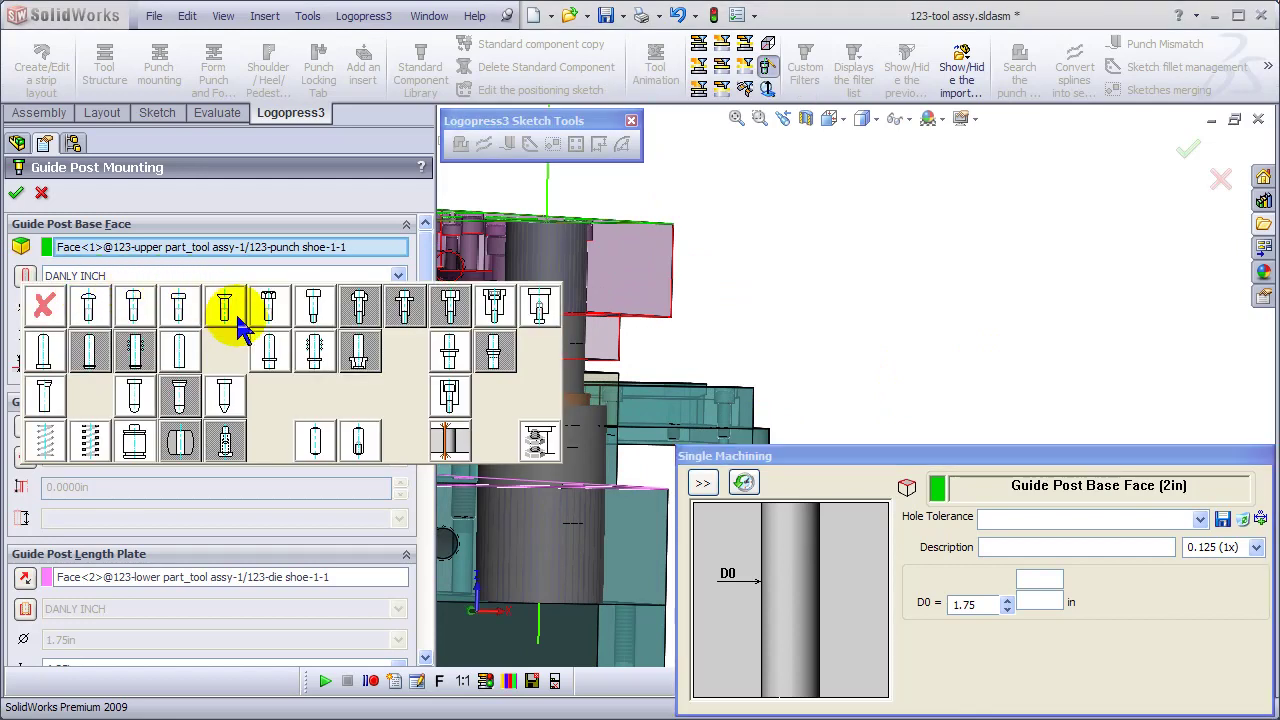
click(308, 352)
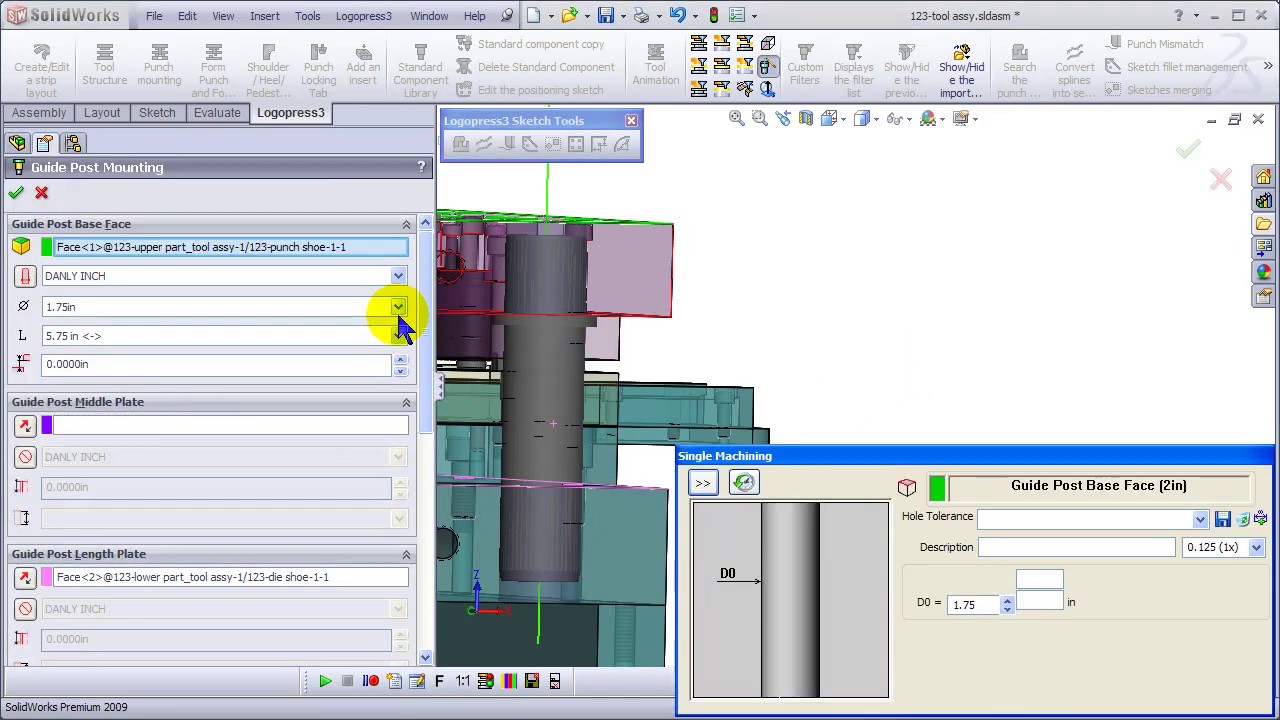
Set the guide post's length to 5.25 in <Type 2>.
click(398, 336)
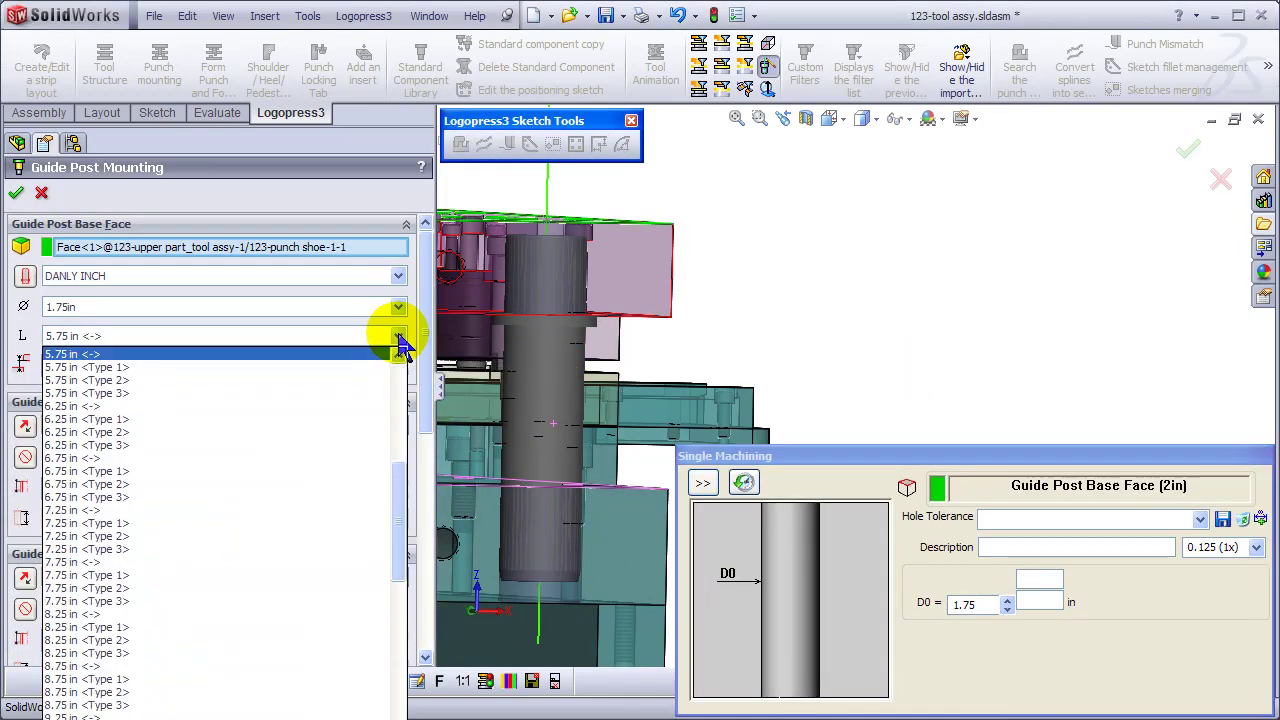
click(398, 356)
click(398, 356)
click(398, 356)
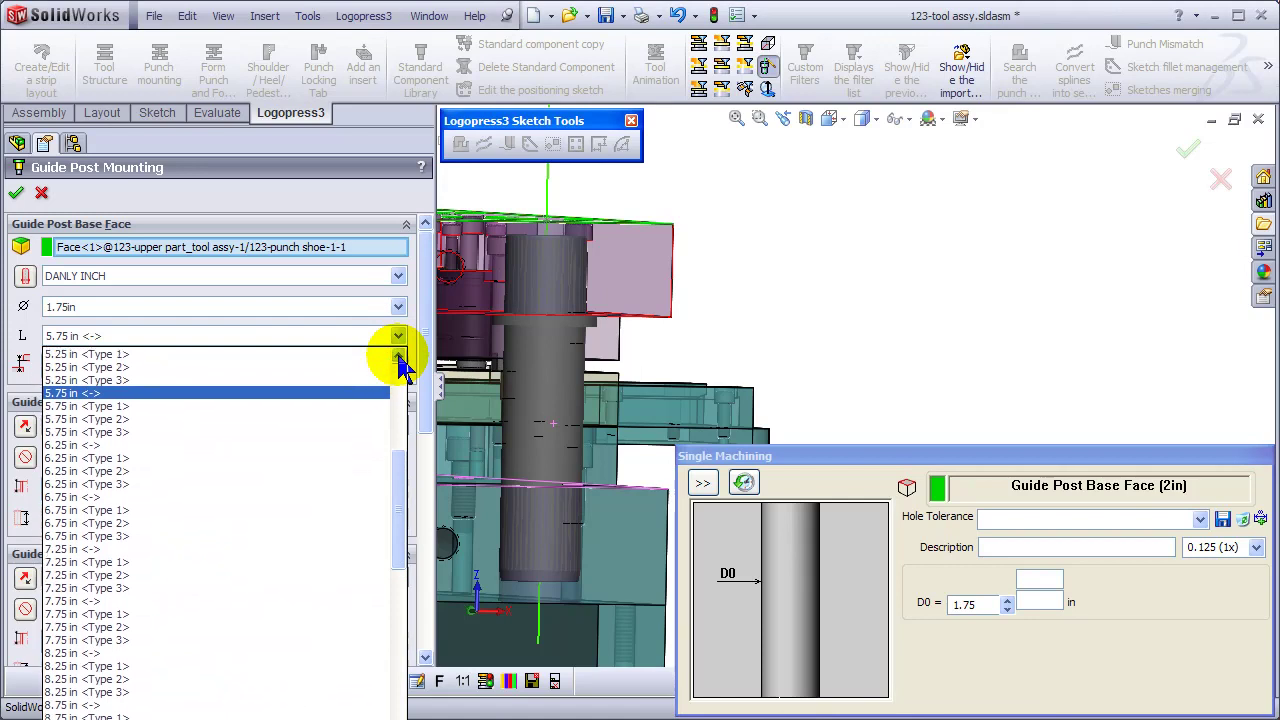
click(136, 367)
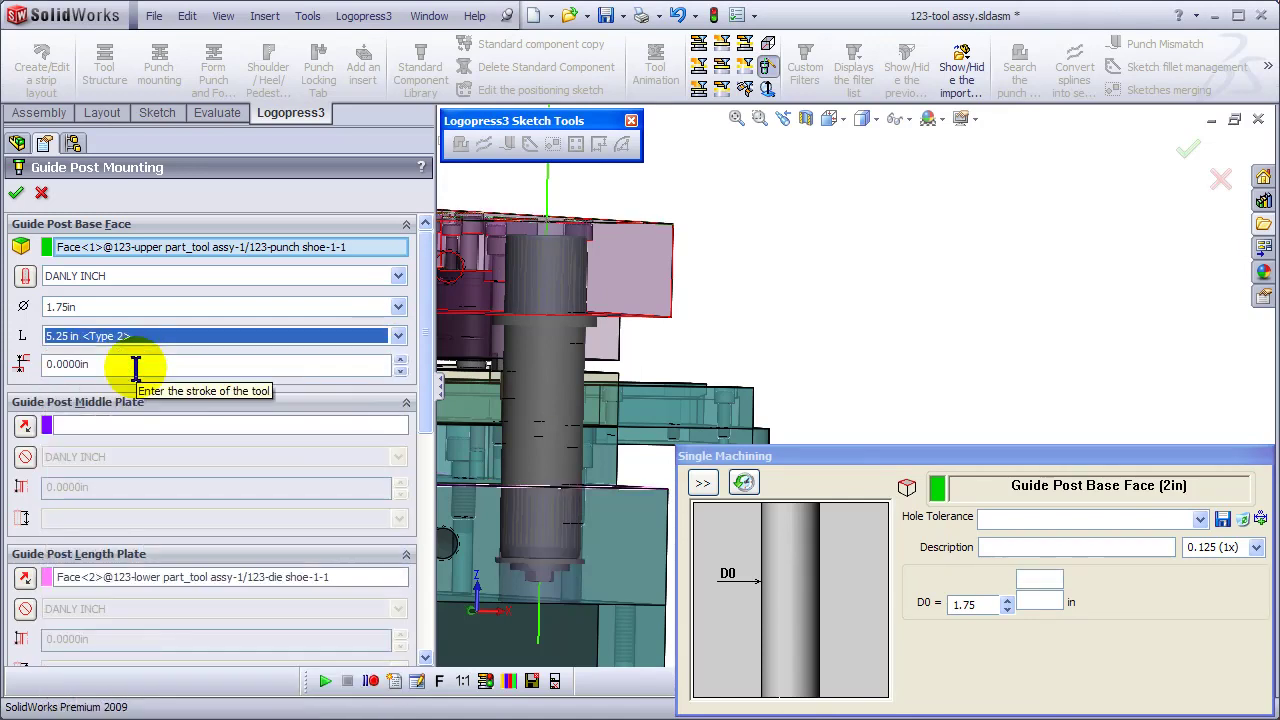
Add the guide bushing without clamps to the guide post's length plate on the die shoe.
drag(423, 400, 425, 455)
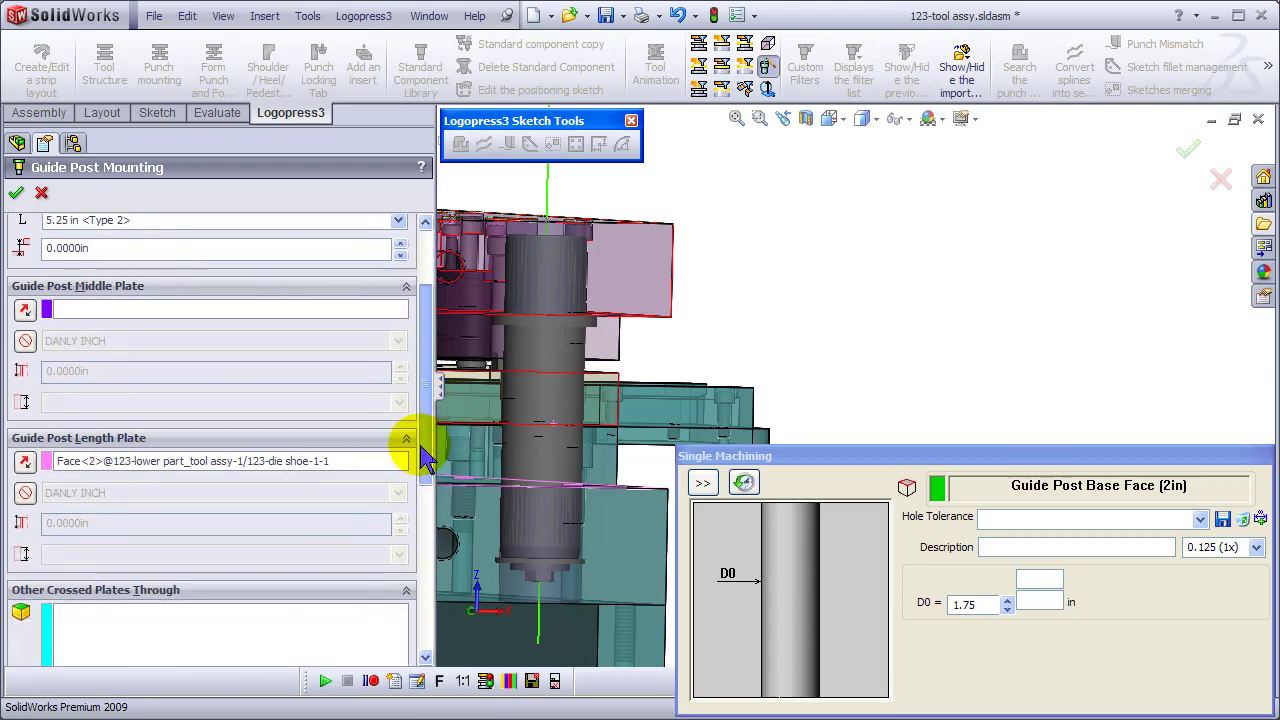
click(23, 464)
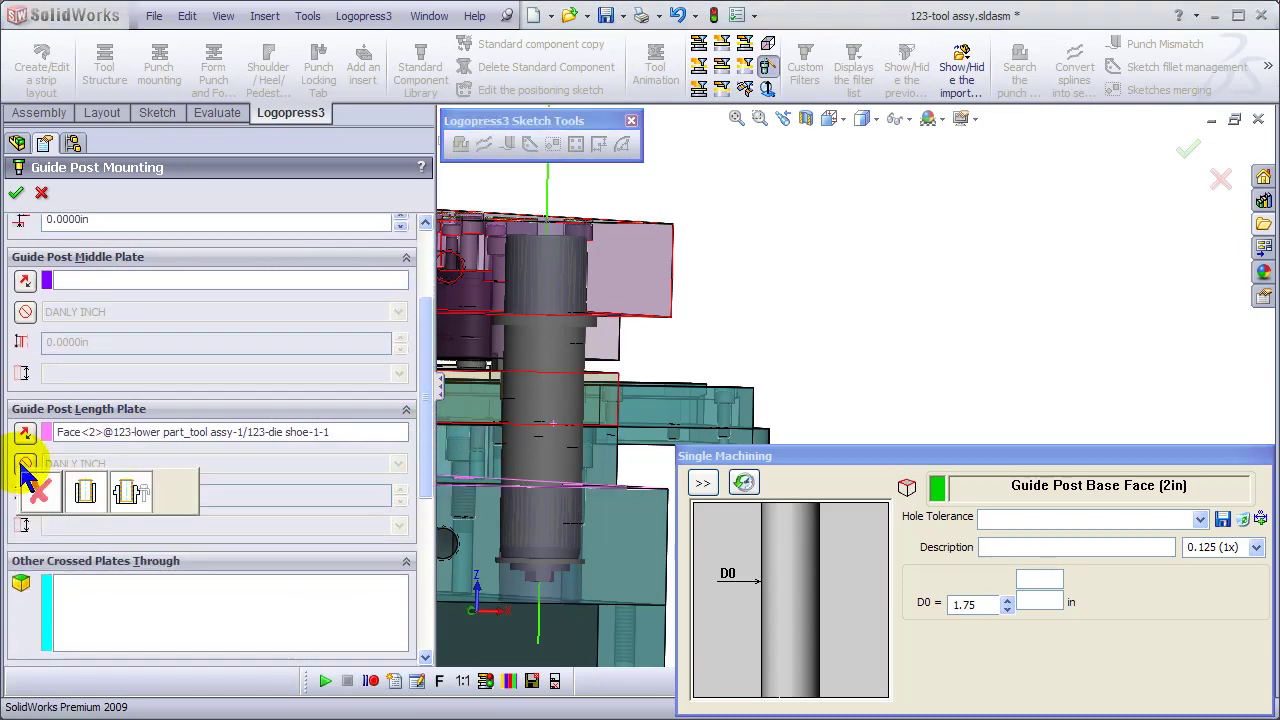
click(85, 491)
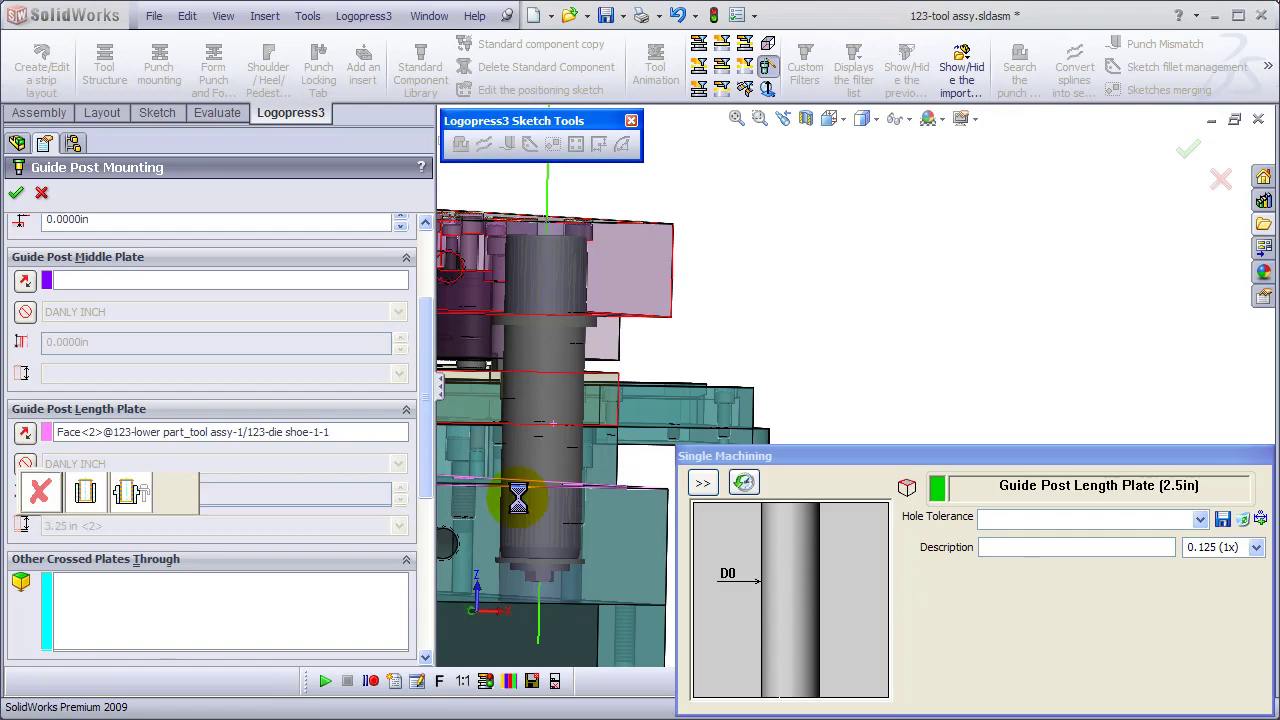
key(Return)
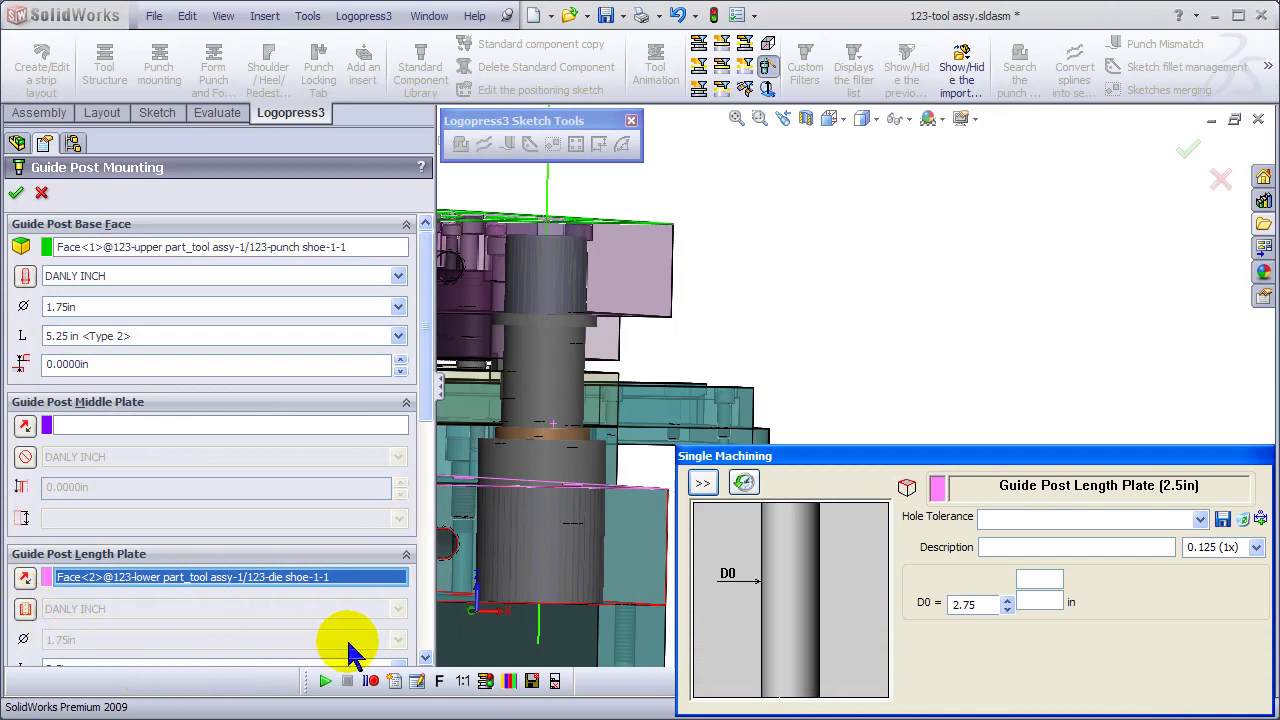
Set the length of the die shoe's guide bushing to 4.25 in and accept the guide post mounting.
scroll(257, 560, down, 2)
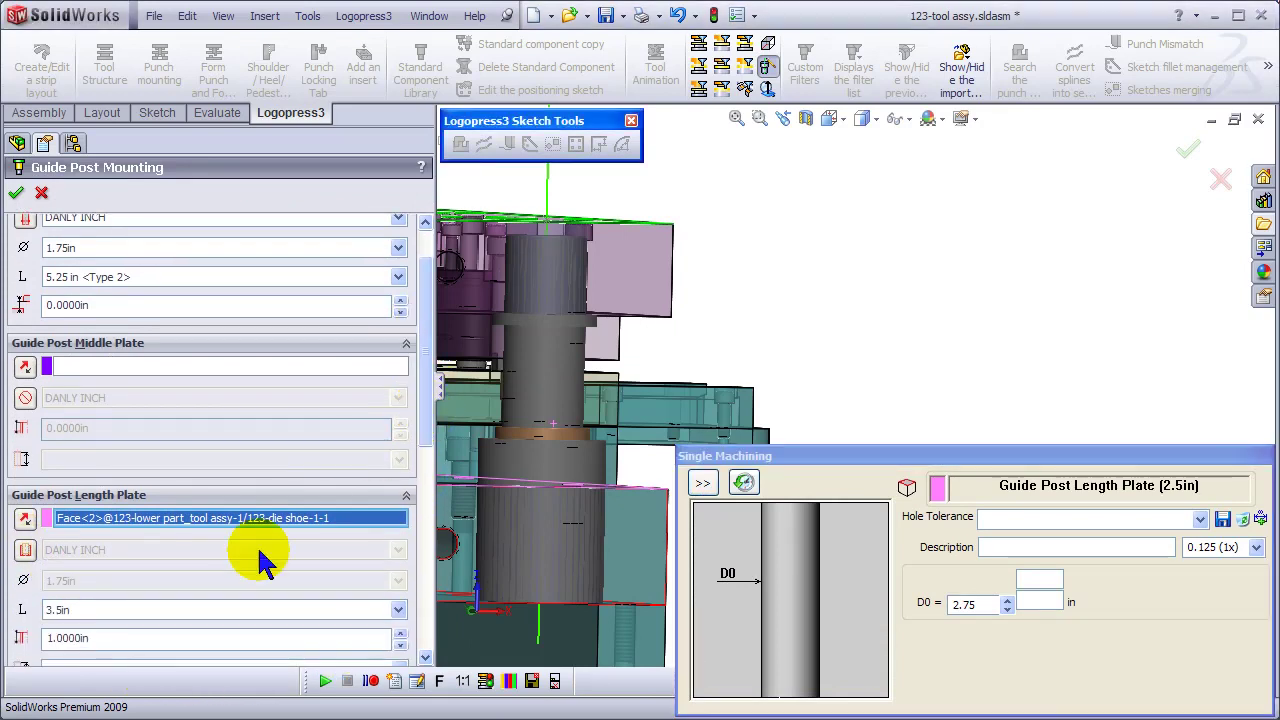
click(99, 606)
click(80, 640)
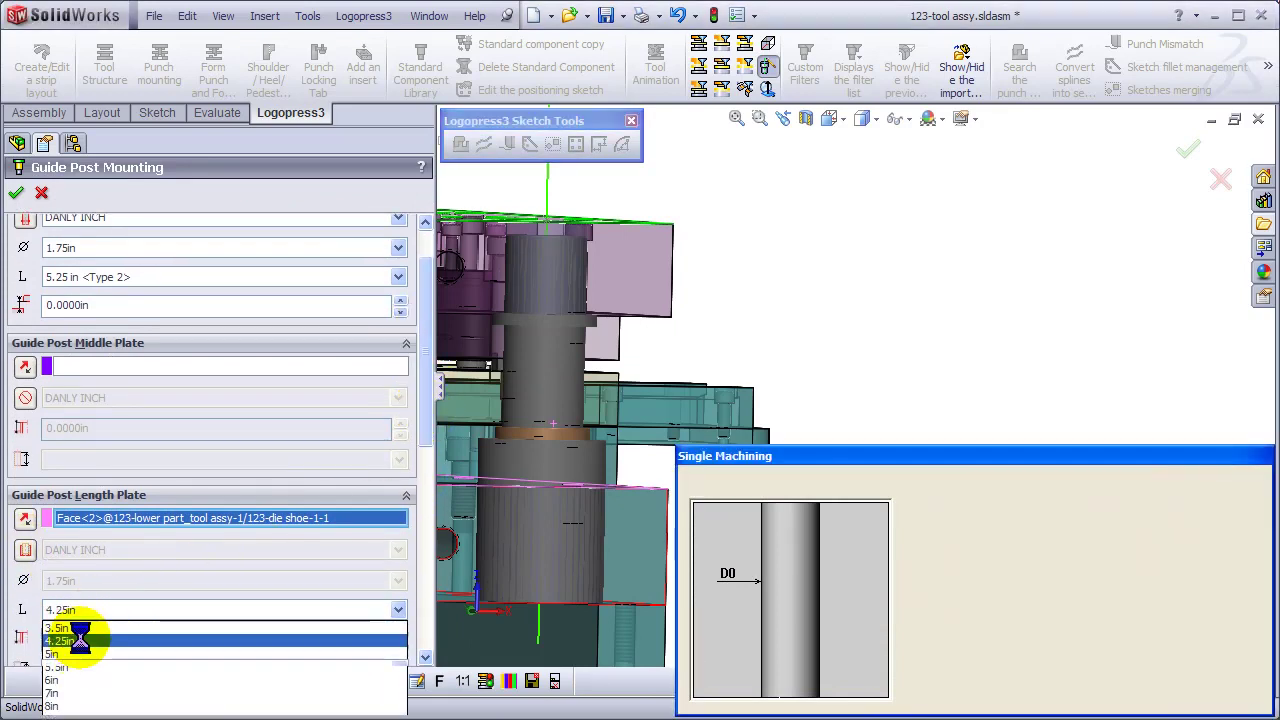
click(17, 195)
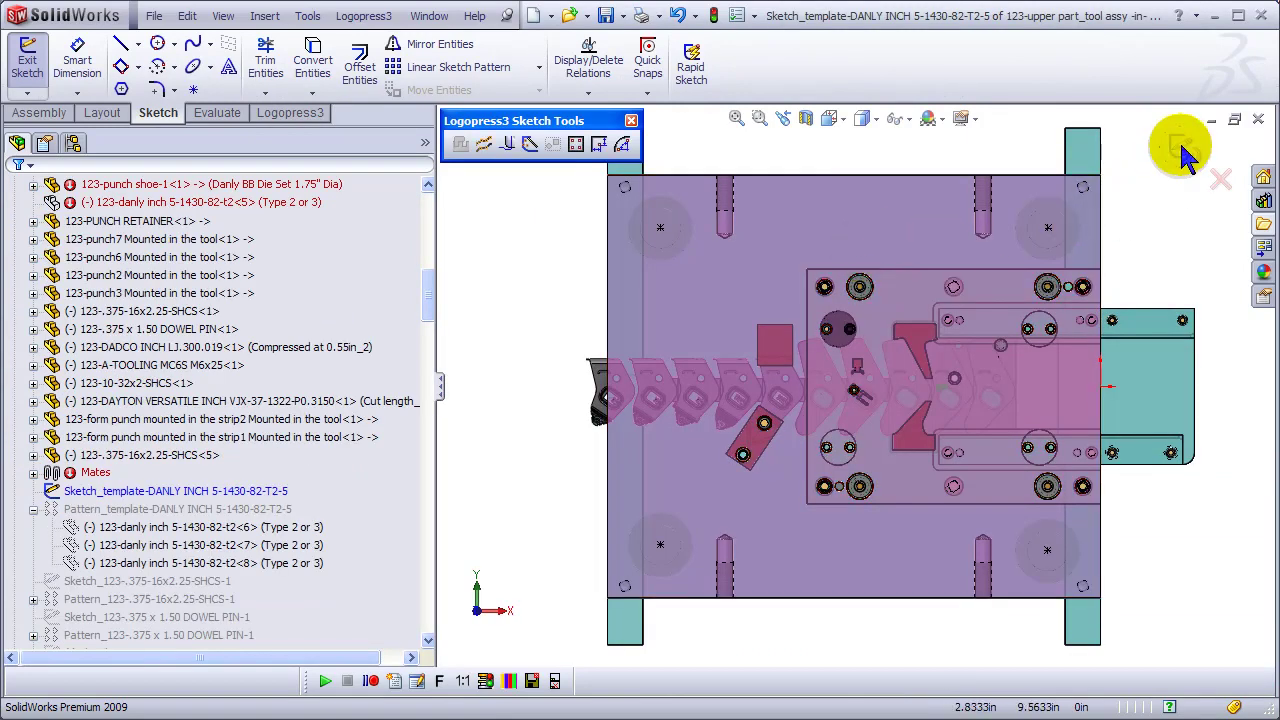
Finish the guide posts' positioning sketch and display the complete rebuilt tool in an angled view.
click(1181, 147)
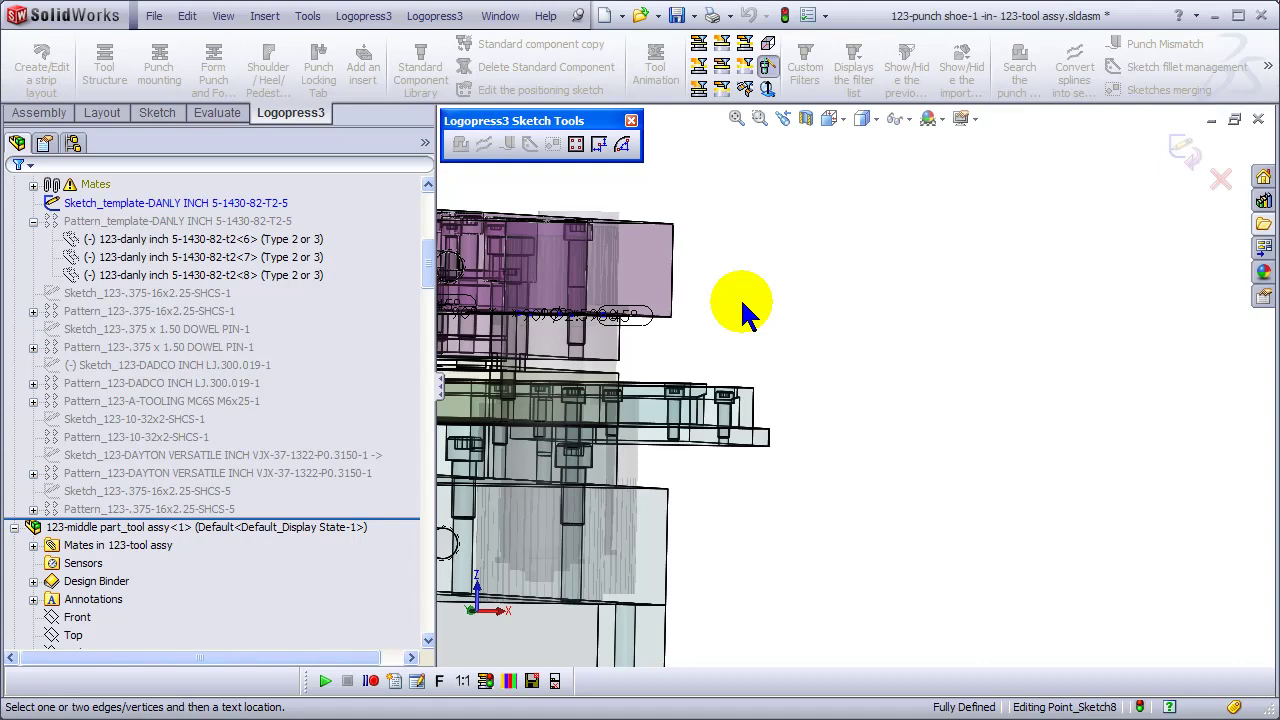
key(ctrl+b)
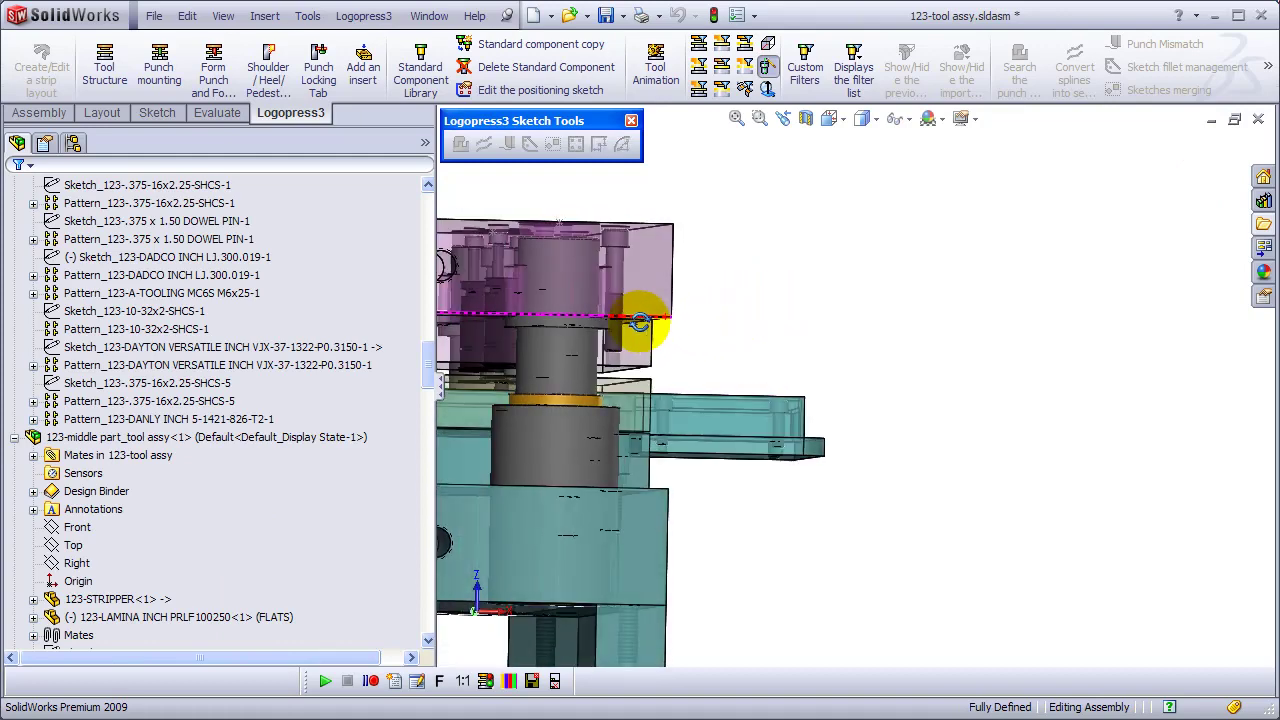
scroll(598, 376, up, 2)
key(f)
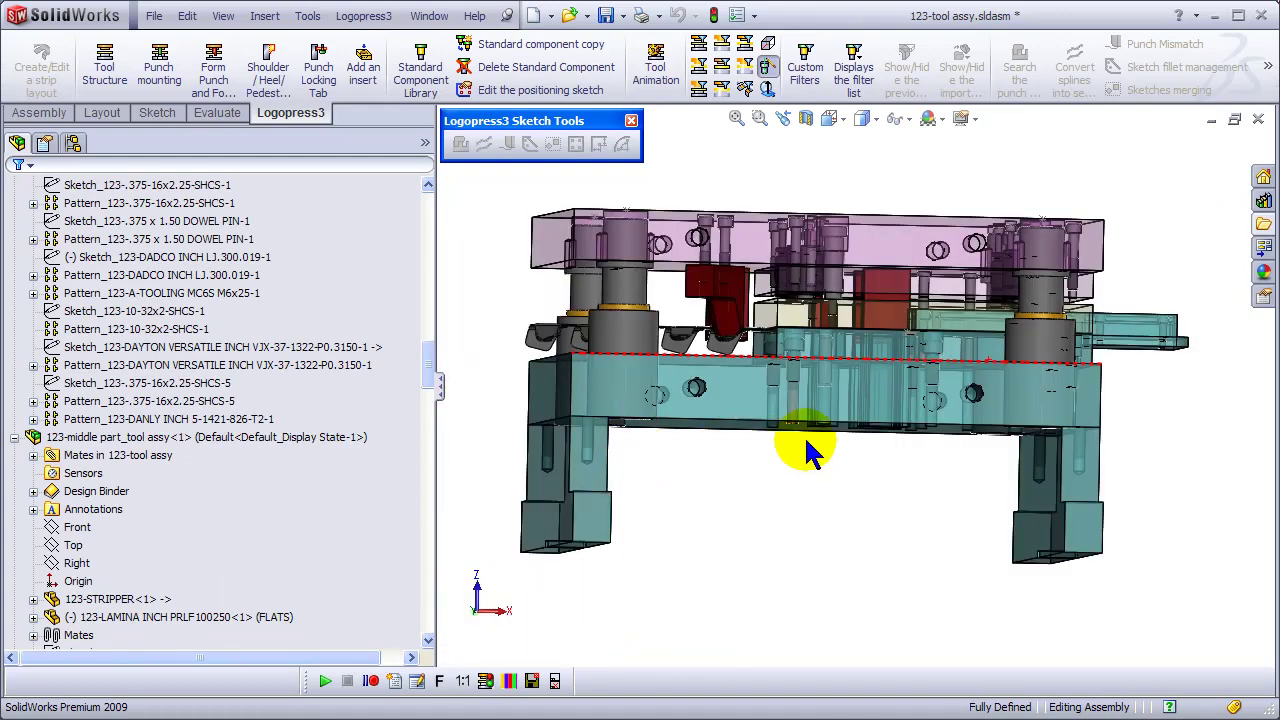
middle_drag(877, 376, 891, 456)
scroll(835, 265, up, 1)
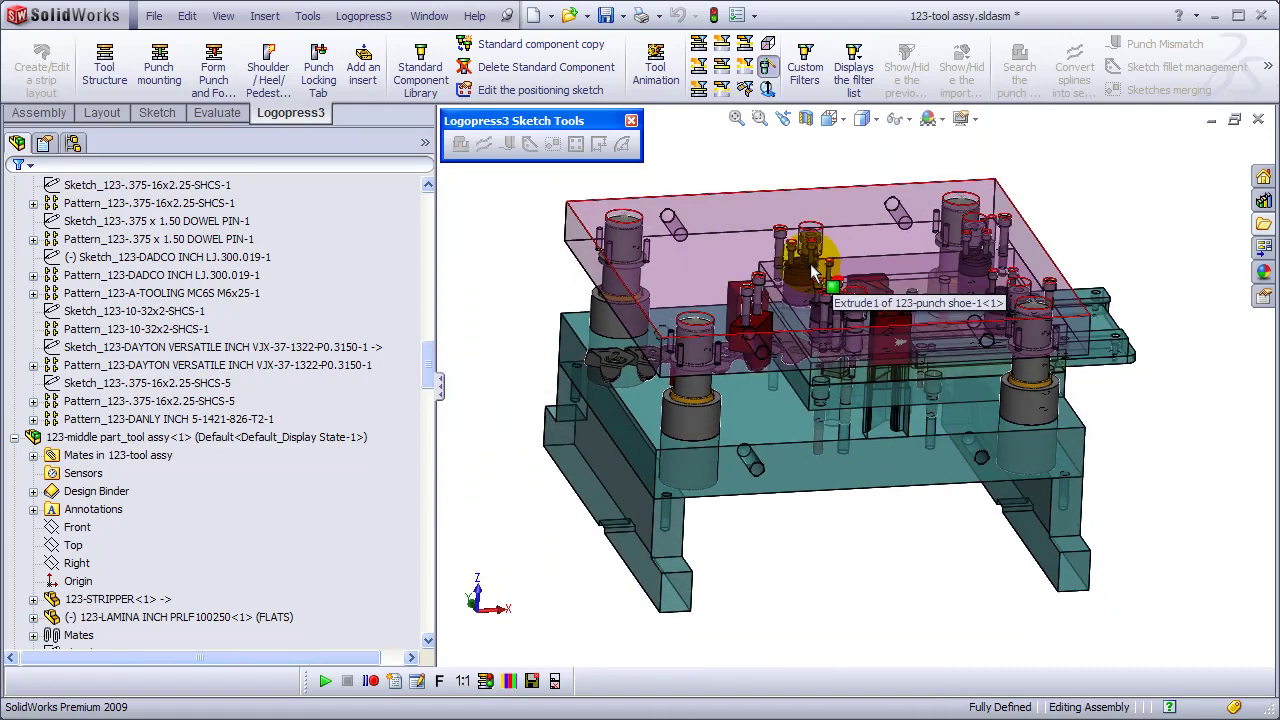
middle_drag(835, 265, 749, 194)
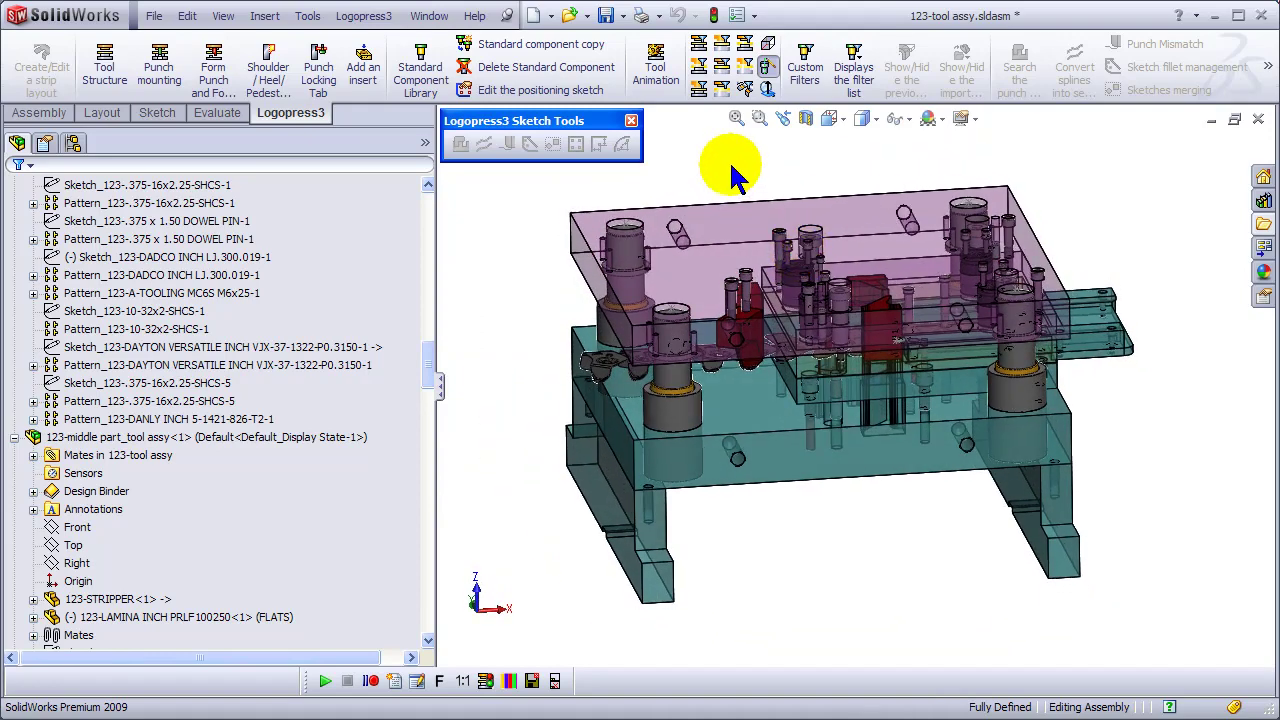